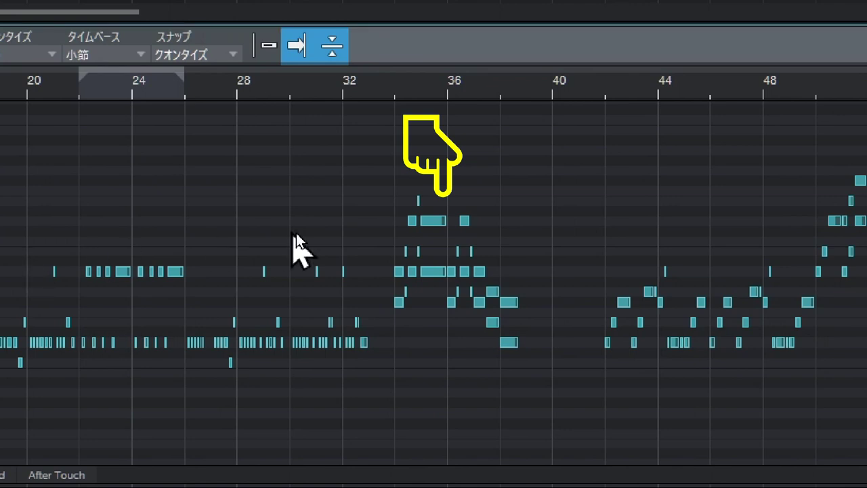
Box-select the stacked harmony notes around bars 34 to 37 and those near bar 50 in the melody part
left_click_drag(359, 165, 468, 234)
mouse_move(756, 135)
left_mouse_down()
mouse_move(866, 225)
mouse_move(866, 235)
left_mouse_up()
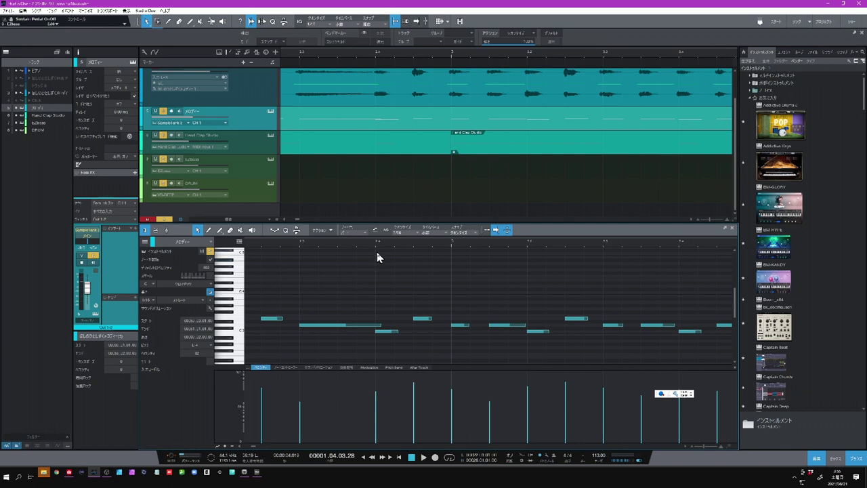
Select all notes in the melody part and apply the Length action (長さ) to them
mouse_move(380, 241)
left_mouse_down()
mouse_move(372, 229)
mouse_move(368, 240)
left_mouse_up()
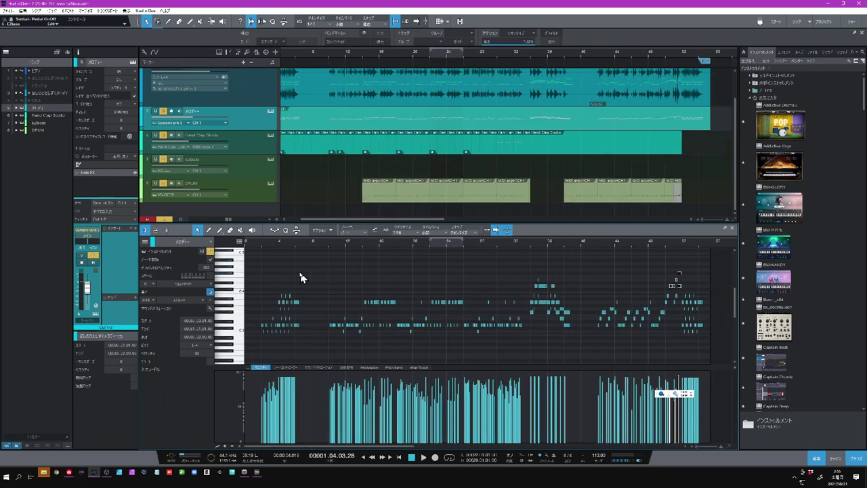
key("ctrl+a")
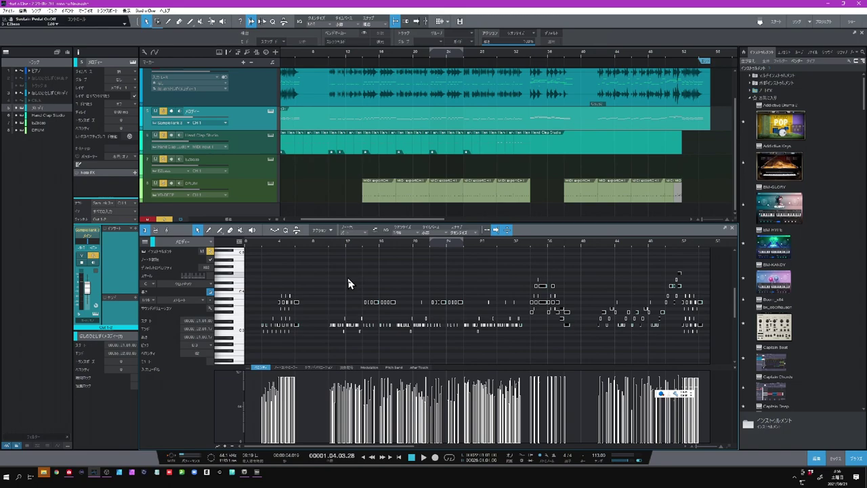
left_click(329, 231)
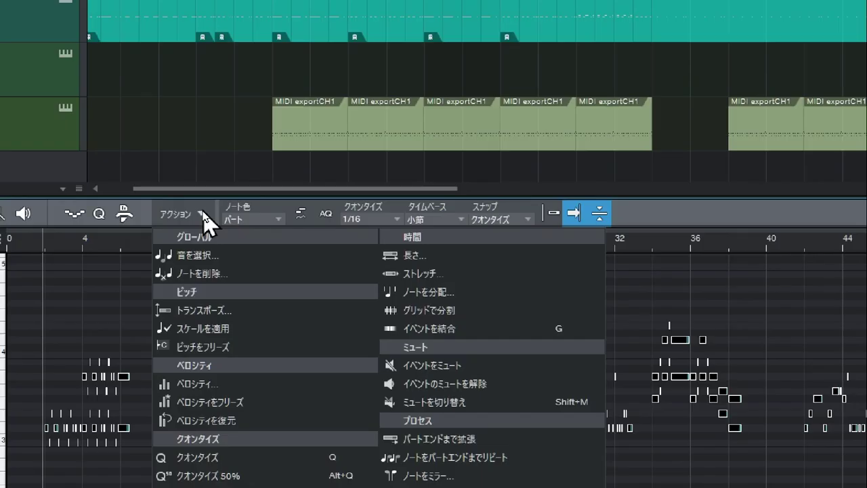
left_click(421, 258)
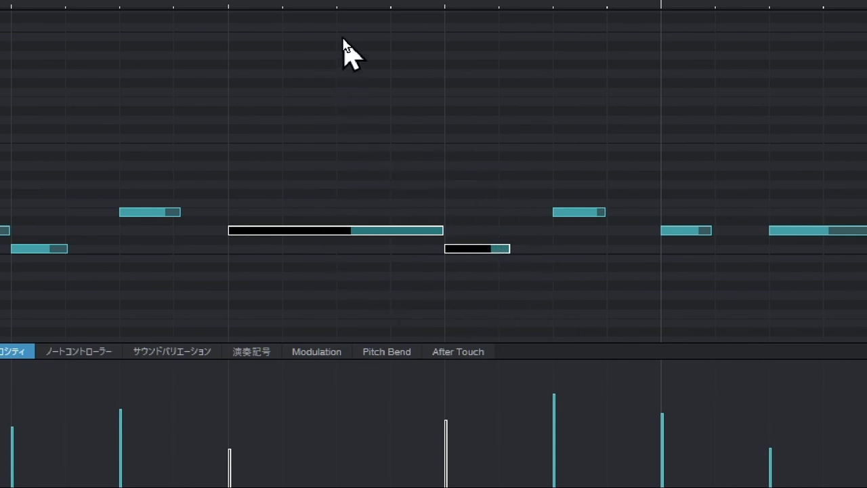
Export the selected event on the メロディー track as the MIDI file ほしのひとしずくメロディー(3).mid
left_click_drag(351, 2, 115, 2)
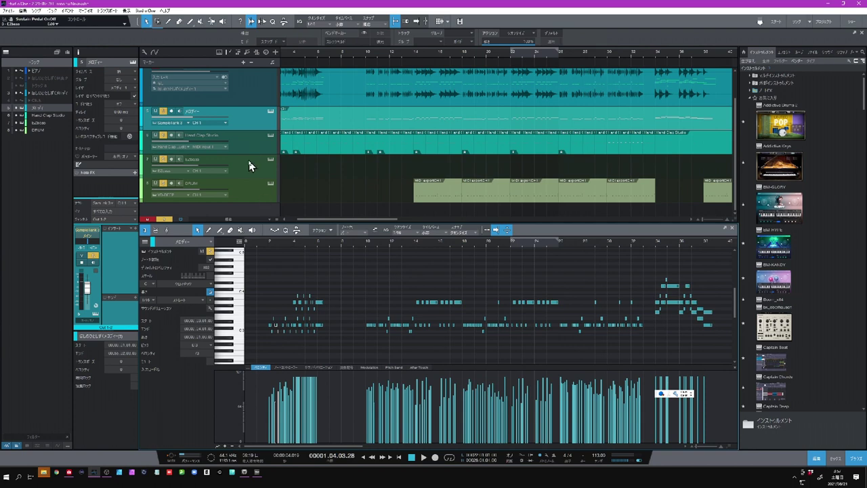
left_click(250, 123)
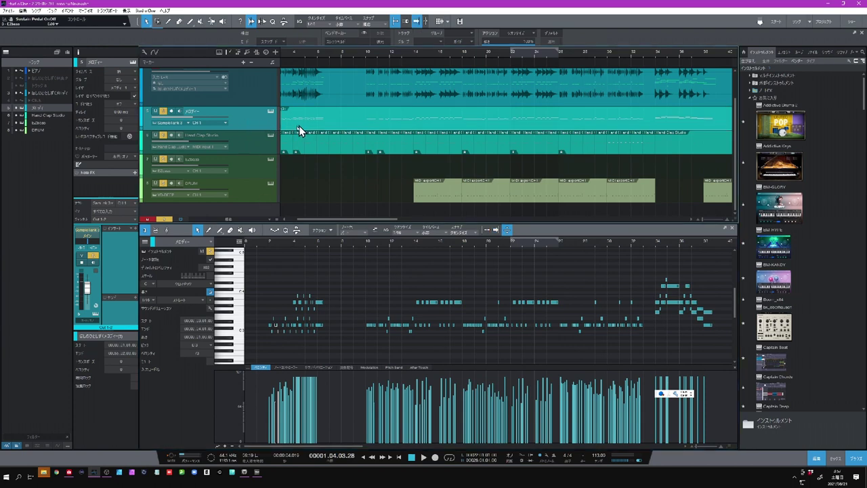
left_click(68, 11)
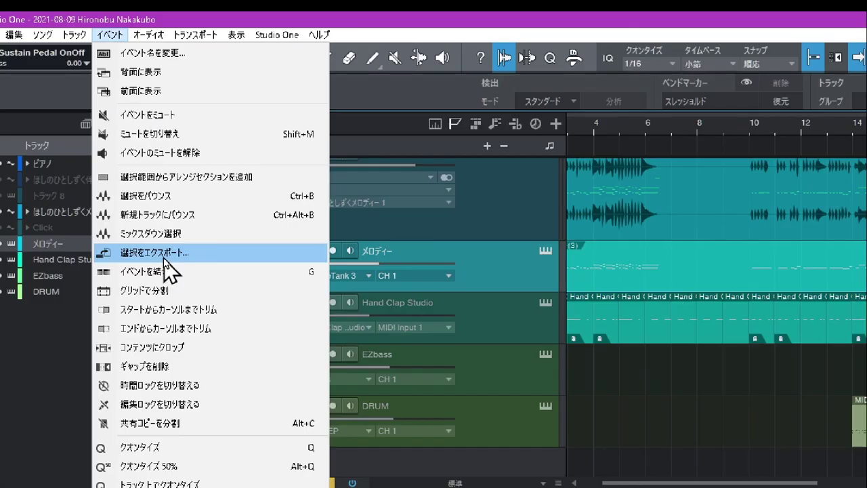
left_click(88, 93)
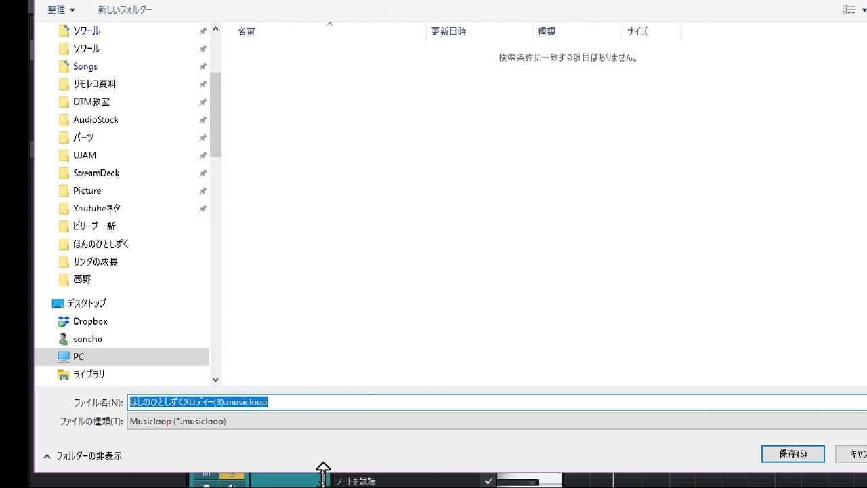
left_click(340, 418)
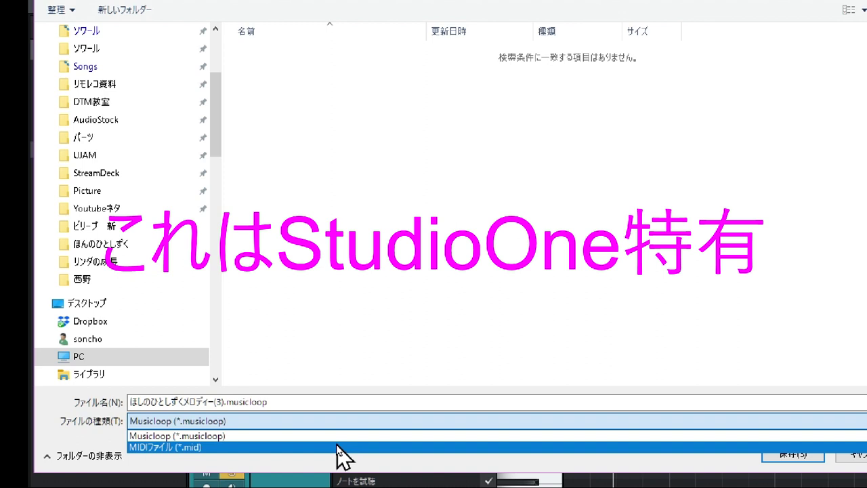
left_click(339, 447)
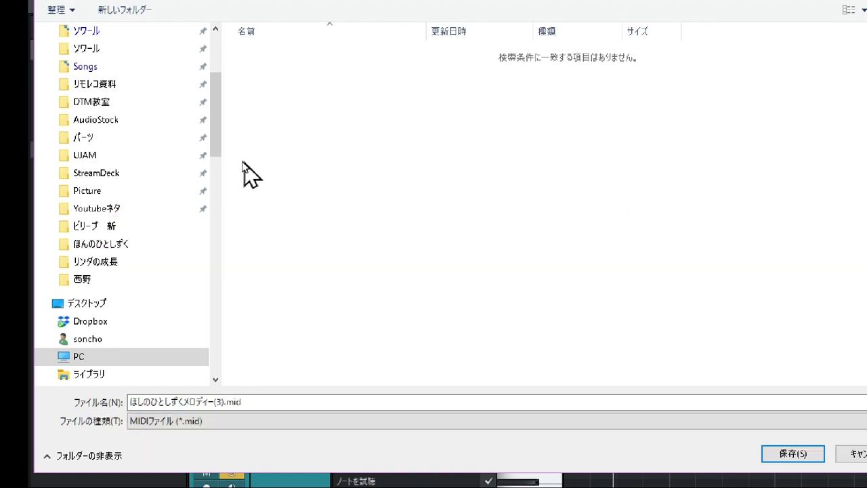
scroll(248, 164, "up", 4)
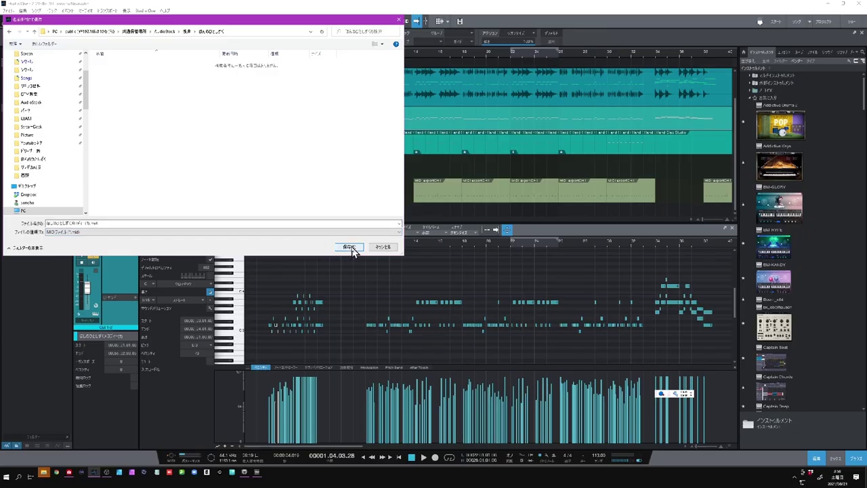
left_click(350, 247)
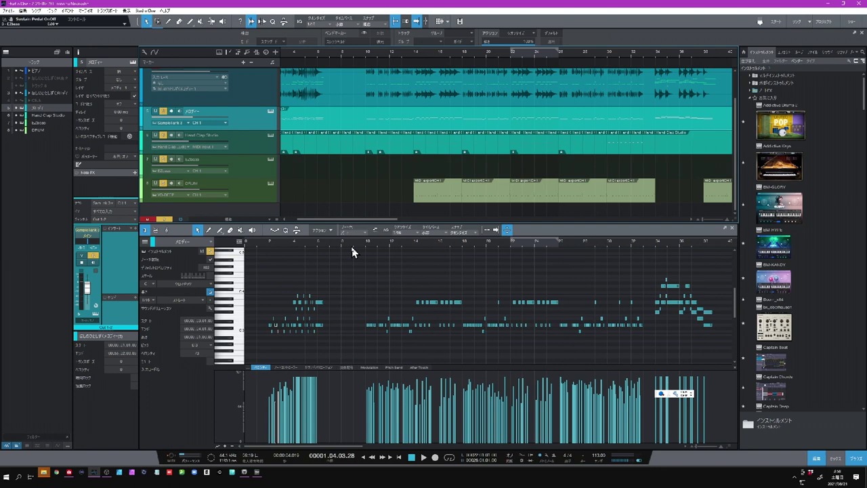
left_click(9, 11)
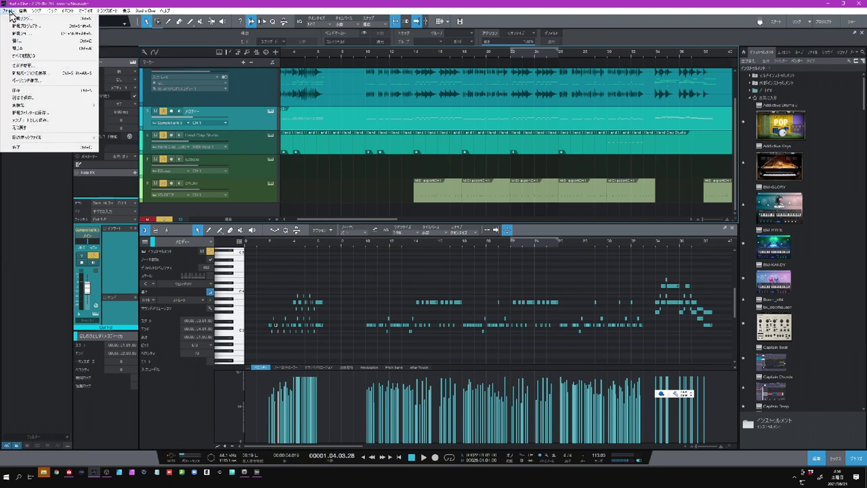
left_click(258, 212)
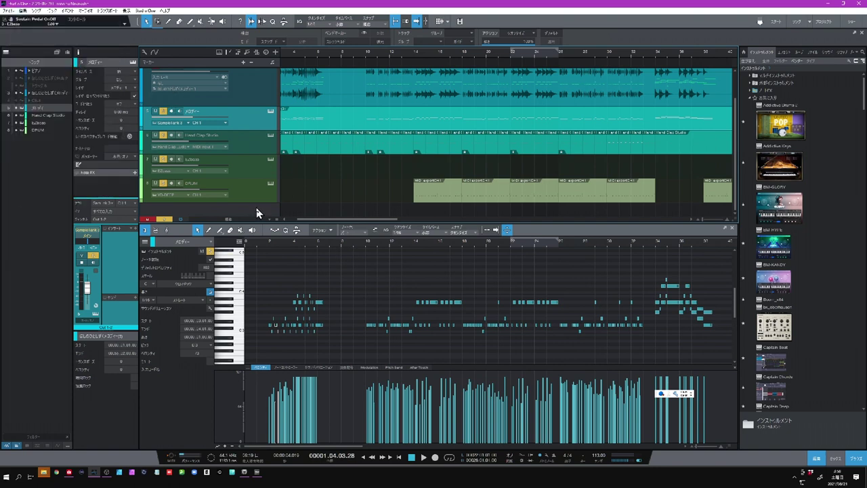
right_click(257, 213)
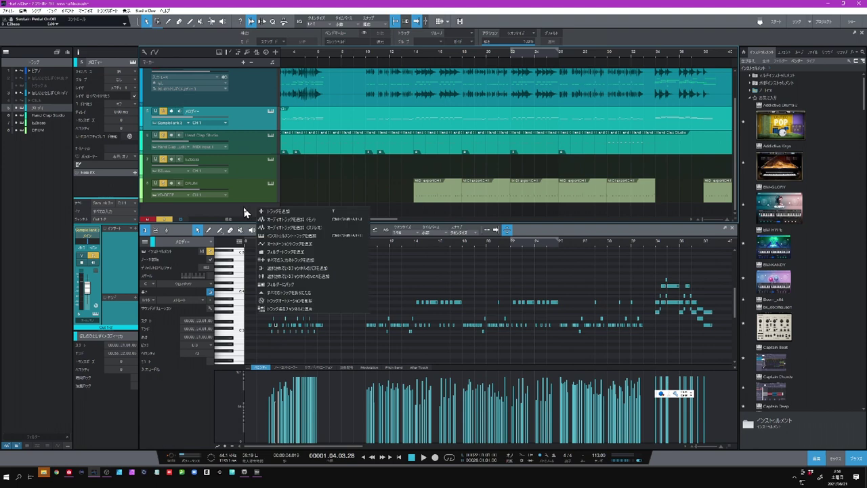
left_click(245, 209)
Add Synthesizer V Studio Plugin as a new instrument track below DRUM and mute the メロディー track
left_click_drag(865, 92, 866, 217)
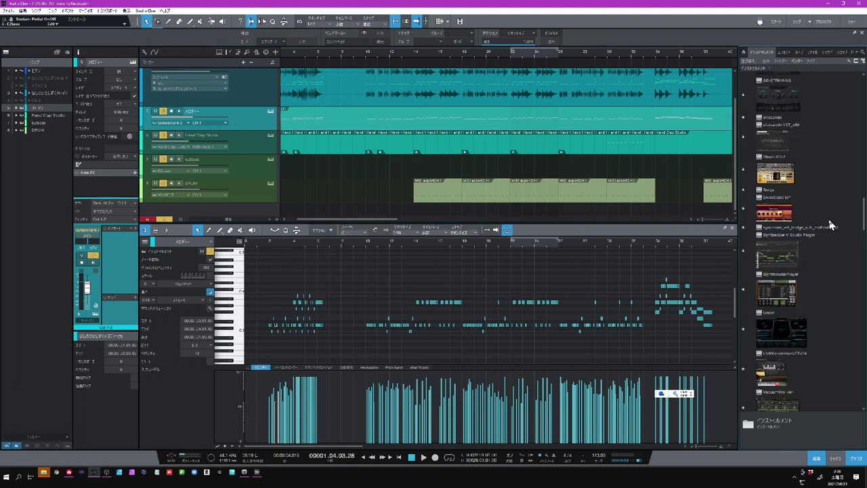
left_click_drag(775, 248, 259, 213)
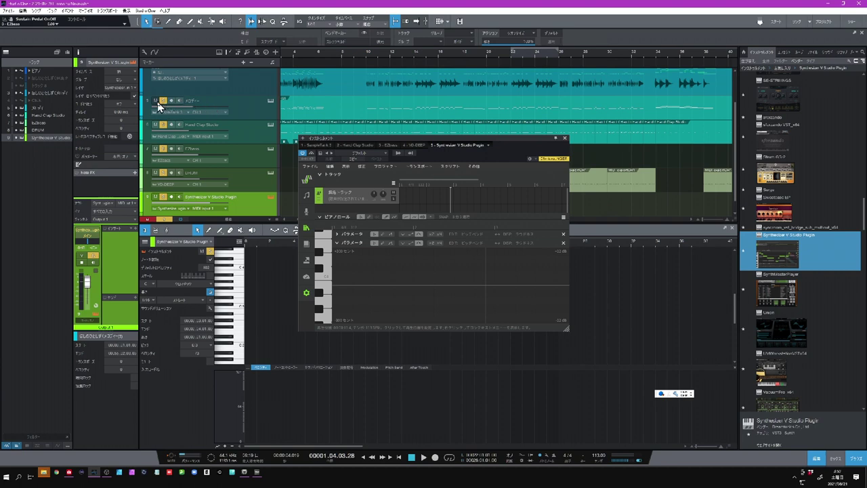
left_click(157, 101)
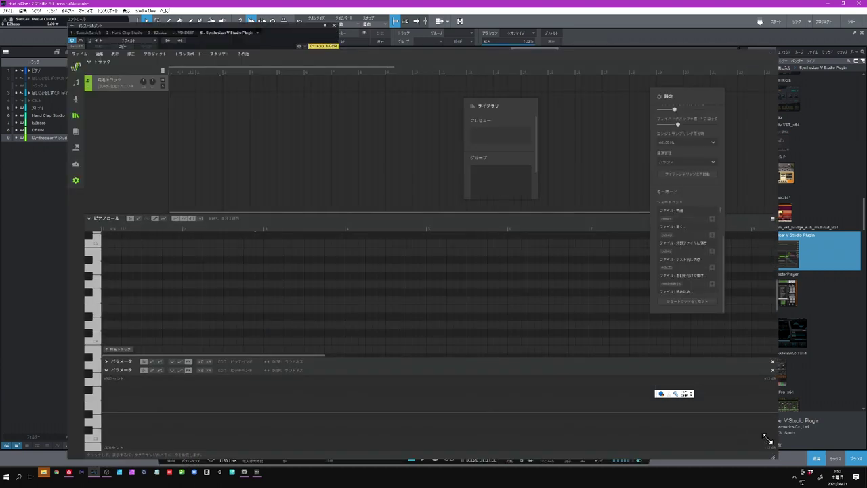
Enlarge the Synthesizer V window and import Track 1 from the MIDI file ほしのひとしずくメロディー(3).mid
left_click_drag(769, 441, 842, 440)
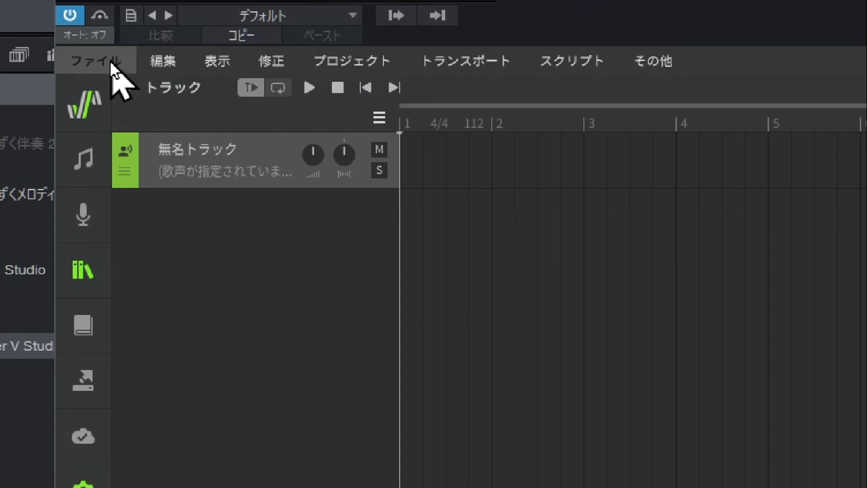
left_click(81, 54)
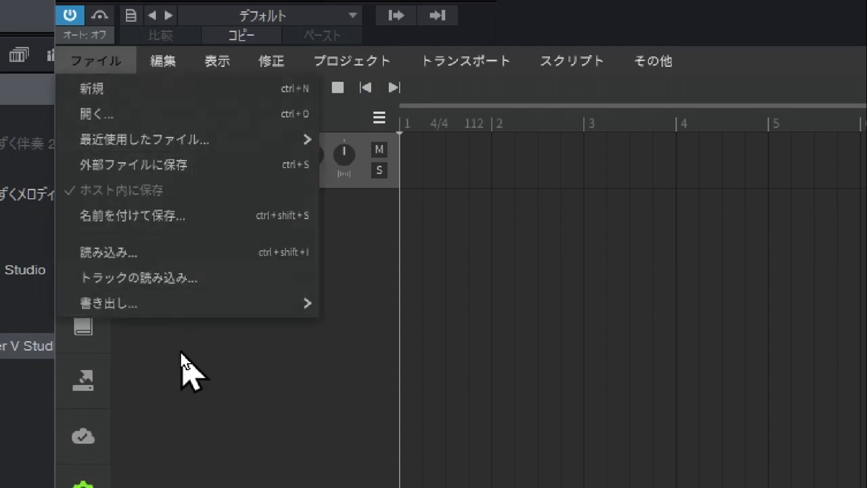
left_click(202, 247)
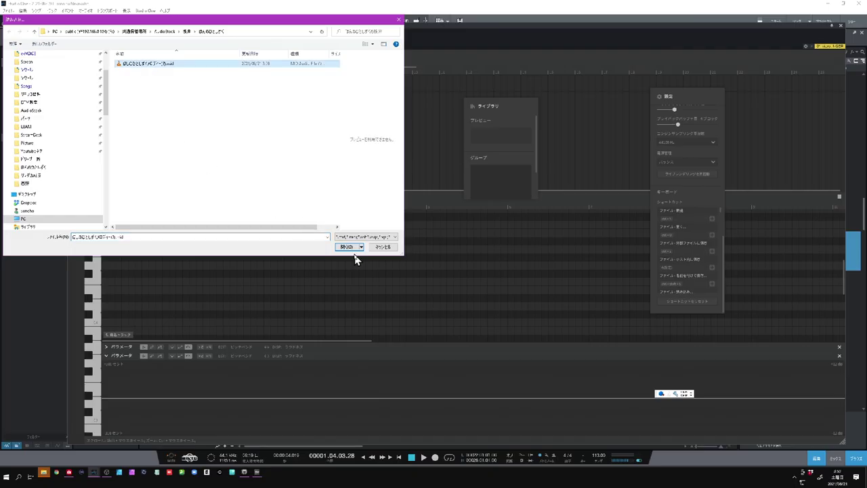
left_click(346, 248)
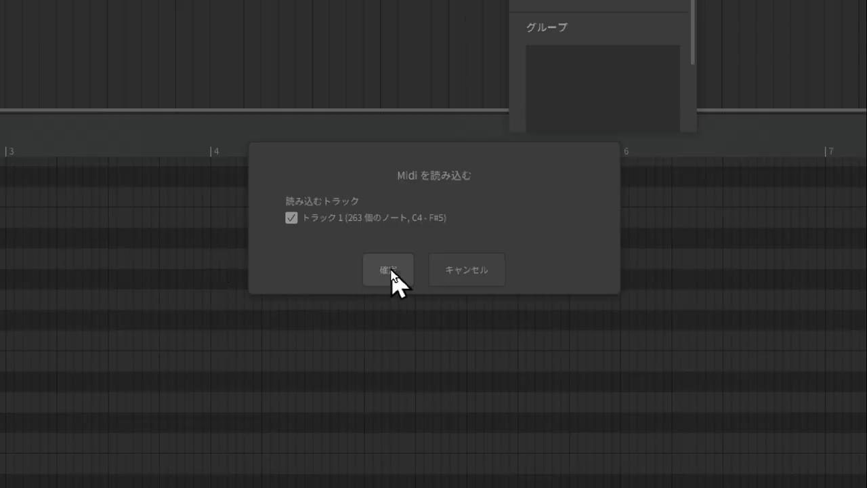
left_click(389, 270)
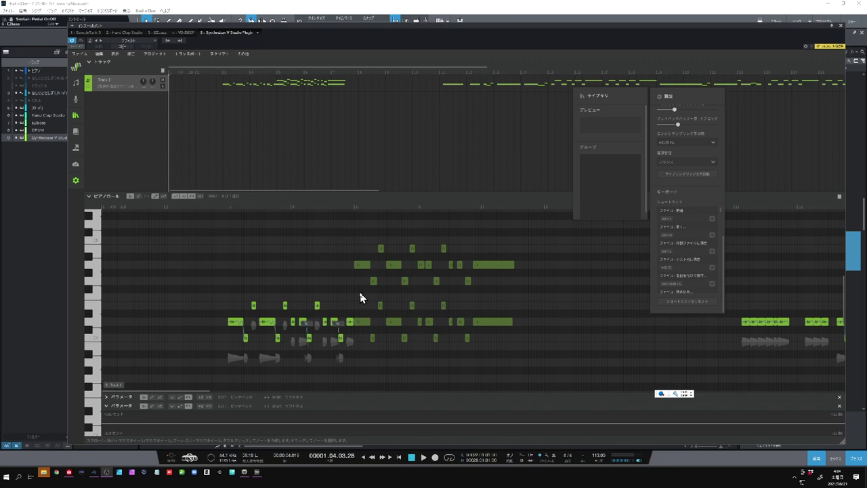
Group the upper-voice notes of the overlapping passage between bars 5 and 7 of Track 1
left_click_drag(344, 237, 525, 298)
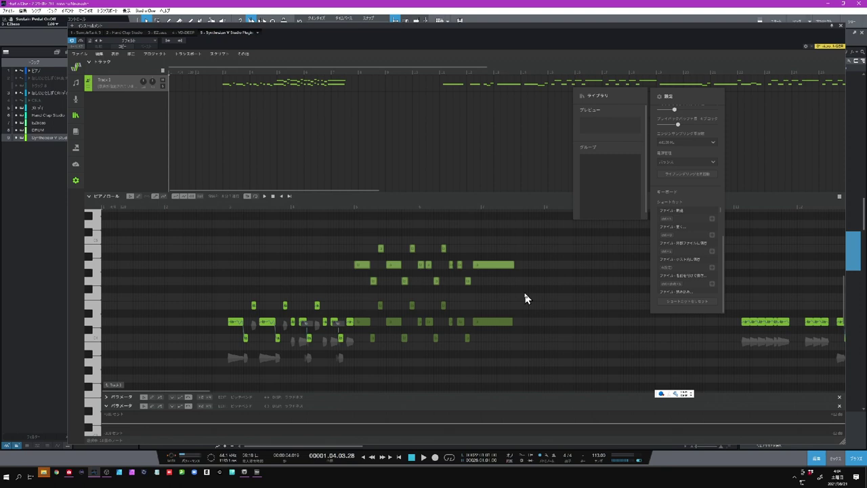
right_click(492, 270)
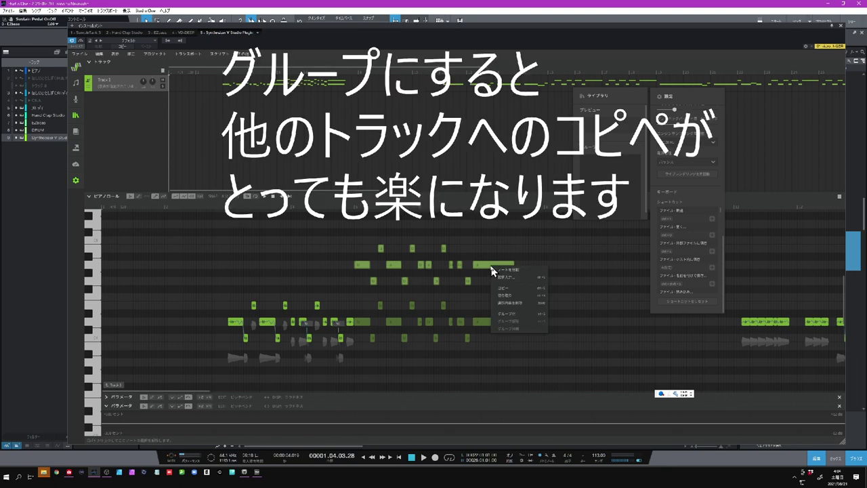
left_click(503, 315)
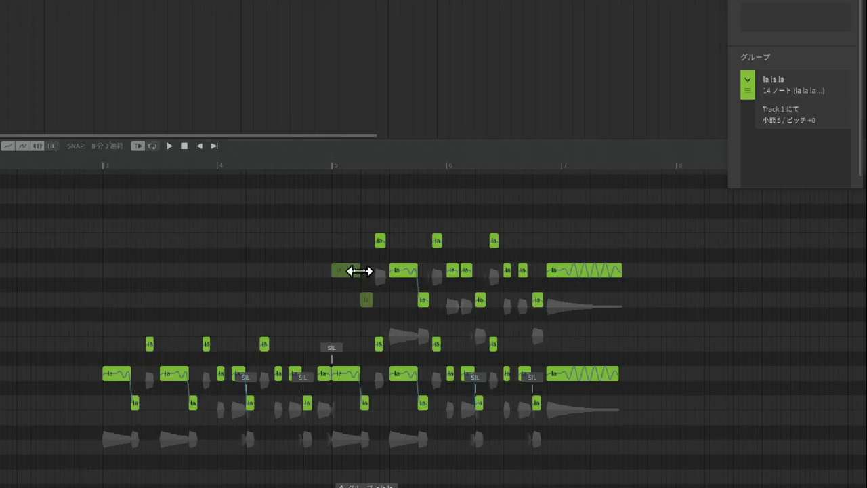
Try shifting the new harmony group earlier in the piano roll and undo the move
left_click_drag(352, 269, 319, 268)
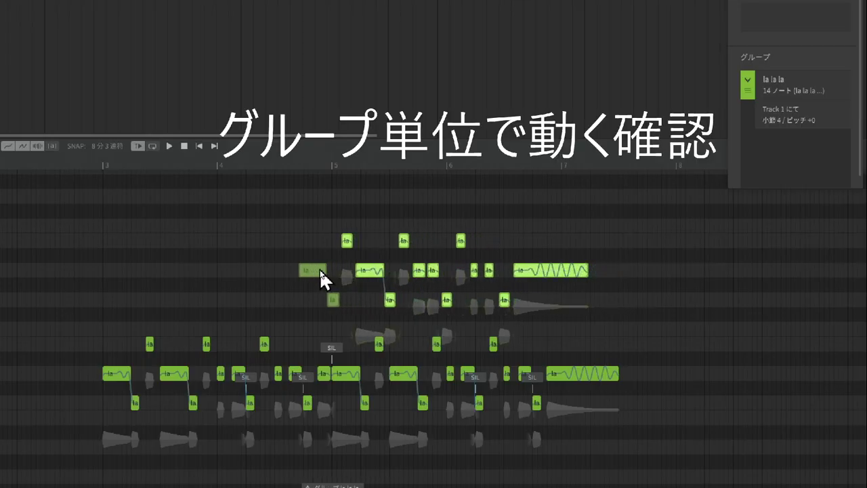
key("ctrl+z")
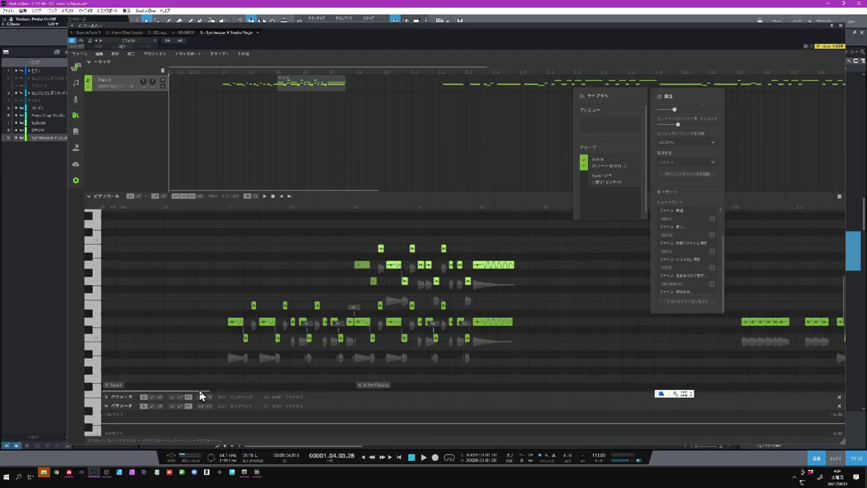
Group the upper-voice notes of the overlapping harmony passage in the middle of Track 1
left_click_drag(196, 393, 488, 398)
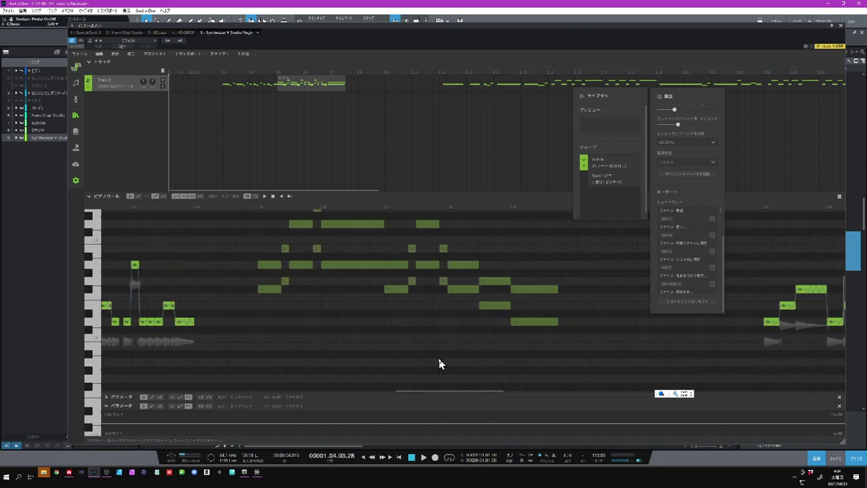
scroll(437, 362, "up", 3)
scroll(437, 362, "up", 1)
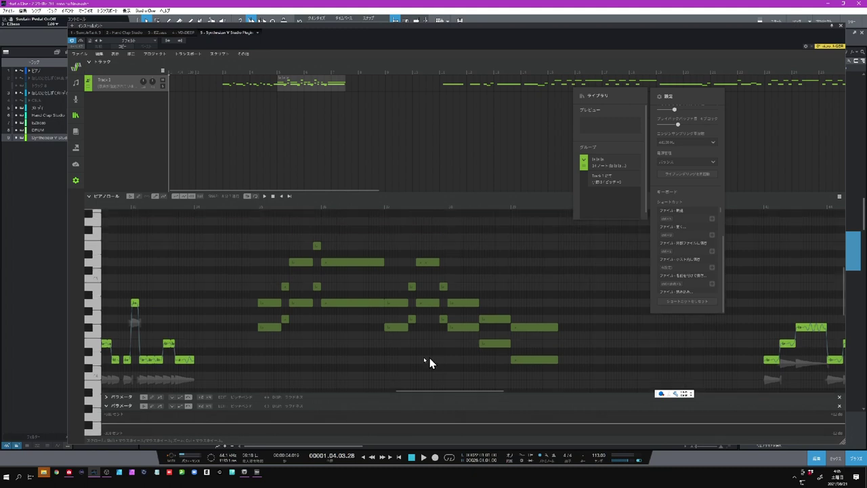
left_click(276, 303)
left_click(305, 265, "shift")
left_click(317, 248, "shift")
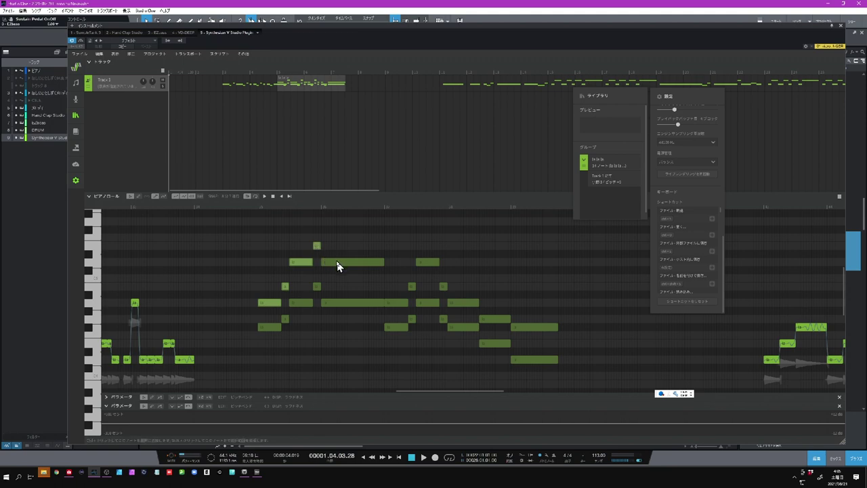
left_click(337, 265, "shift")
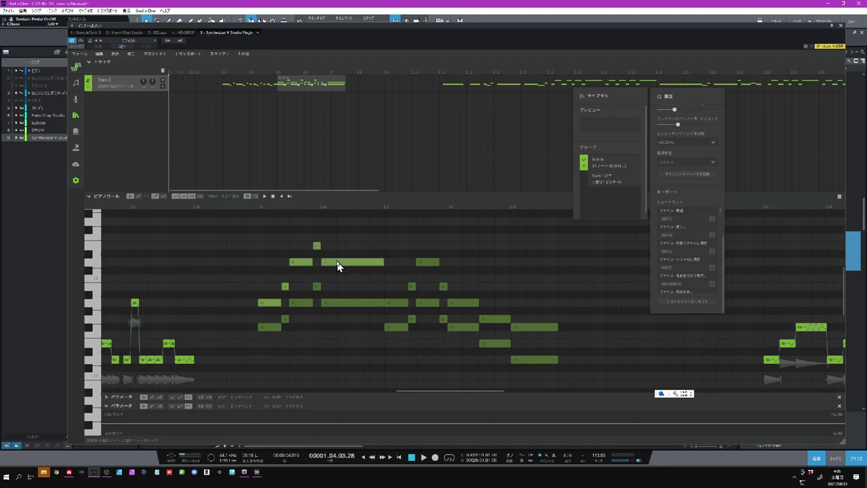
left_click(399, 302, "shift")
left_click(414, 287, "shift")
left_click(435, 263, "shift")
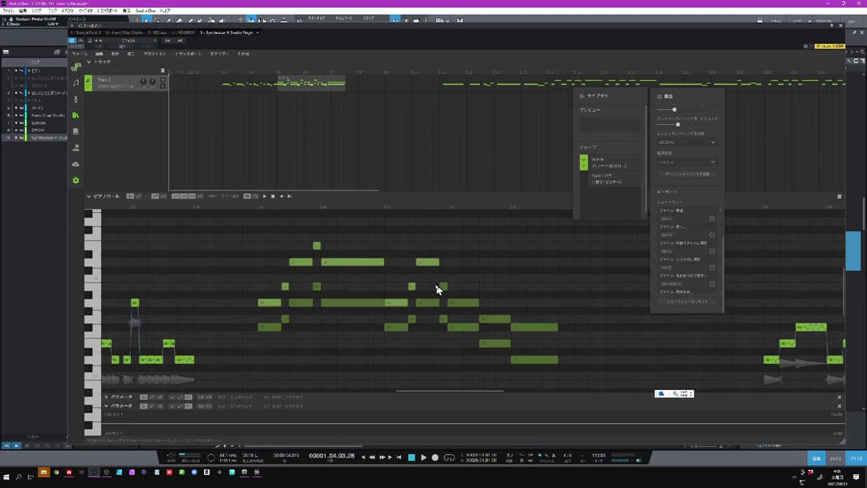
left_click(441, 286, "shift")
left_click(462, 304, "shift")
left_click(504, 319, "shift")
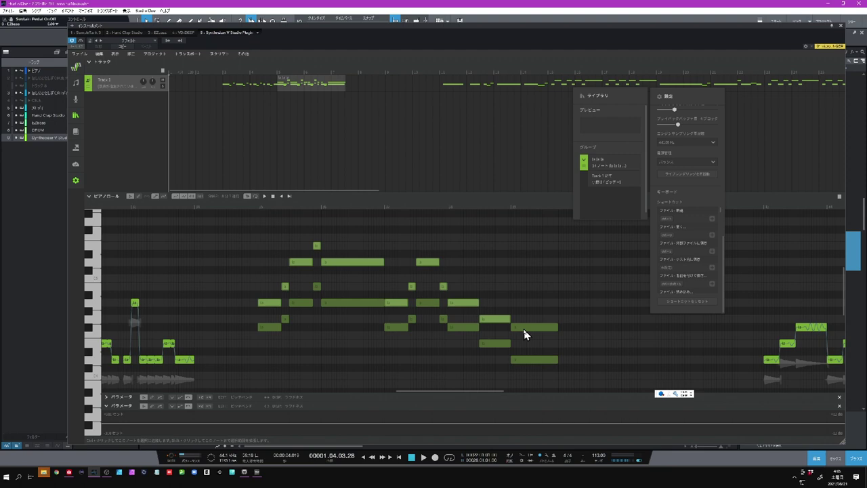
left_click(525, 331, "shift")
right_click(525, 331)
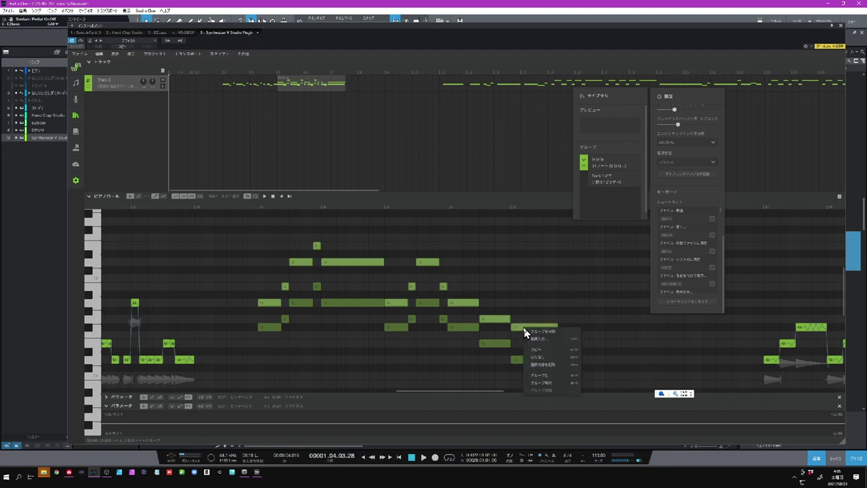
left_click(540, 376)
Group the upper-voice notes of the final overlapping passage at the end of Track 1, from the rising phrase to the last long note
scroll(539, 379, "right", 10)
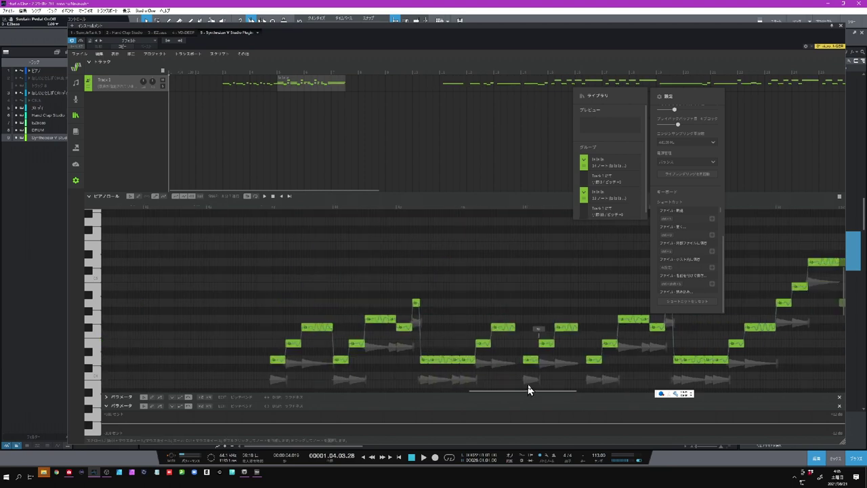
scroll(601, 379, "right", 2)
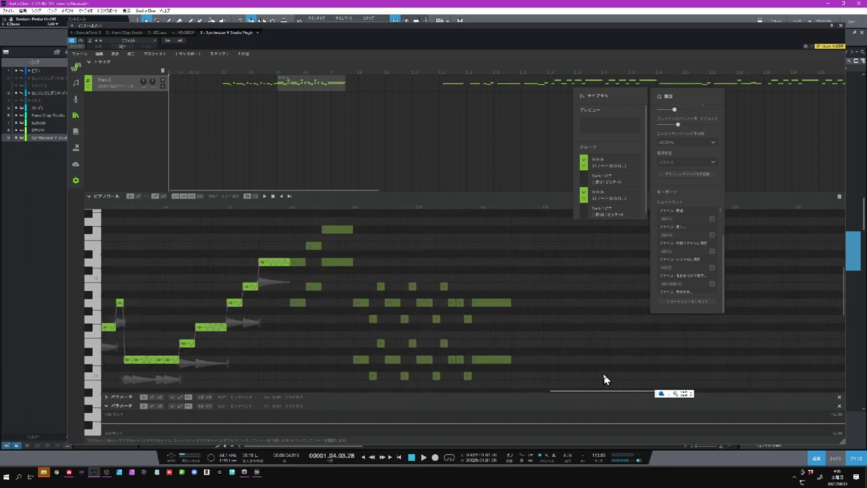
left_click(299, 262)
left_click(311, 248, "ctrl")
left_click_drag(335, 277, 525, 335)
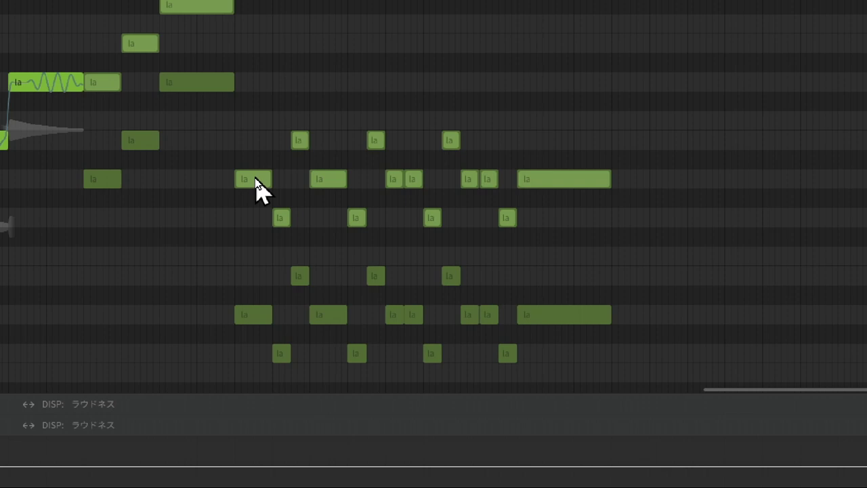
right_click(255, 180)
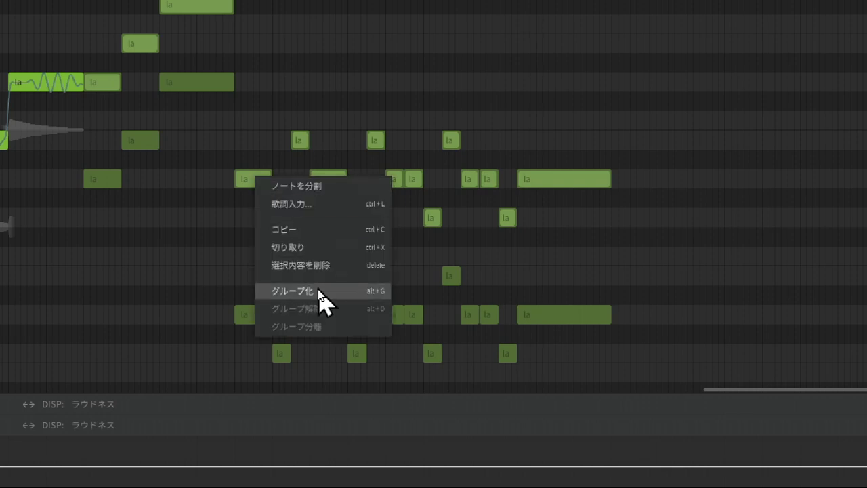
left_click(293, 291)
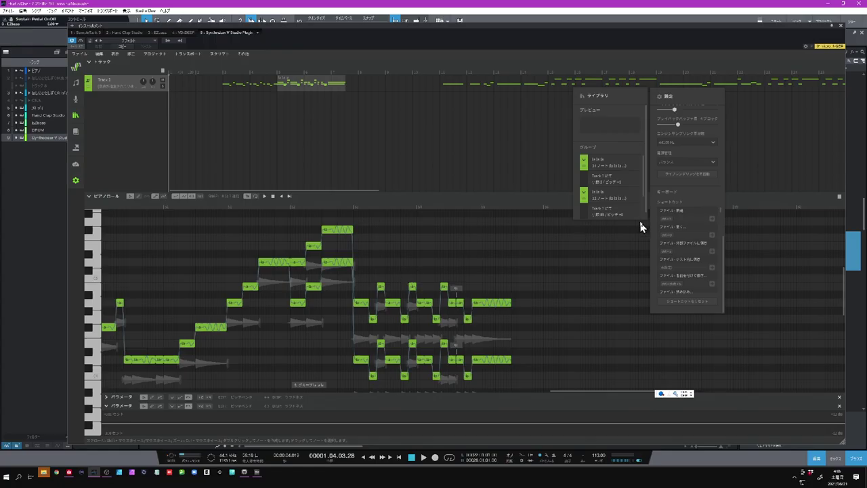
Enlarge the library's group list, add a new track below Track 1, and place the first harmony group on it near bar 5
left_click_drag(629, 218, 629, 311)
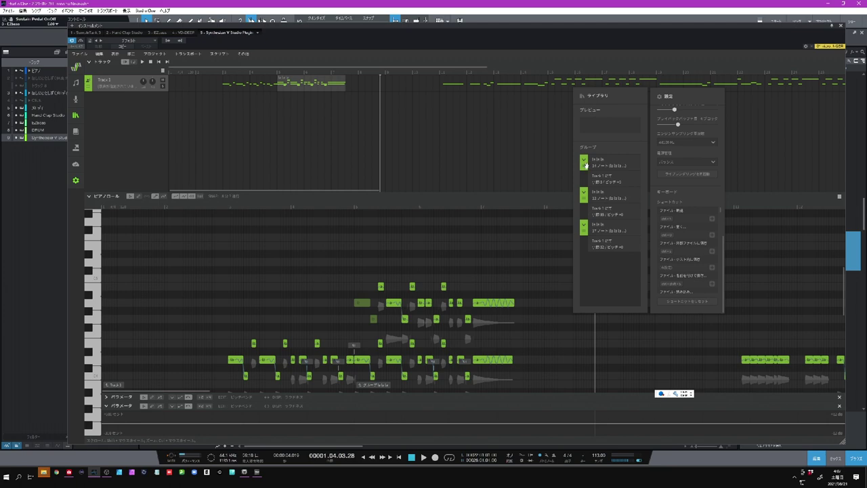
right_click(110, 99)
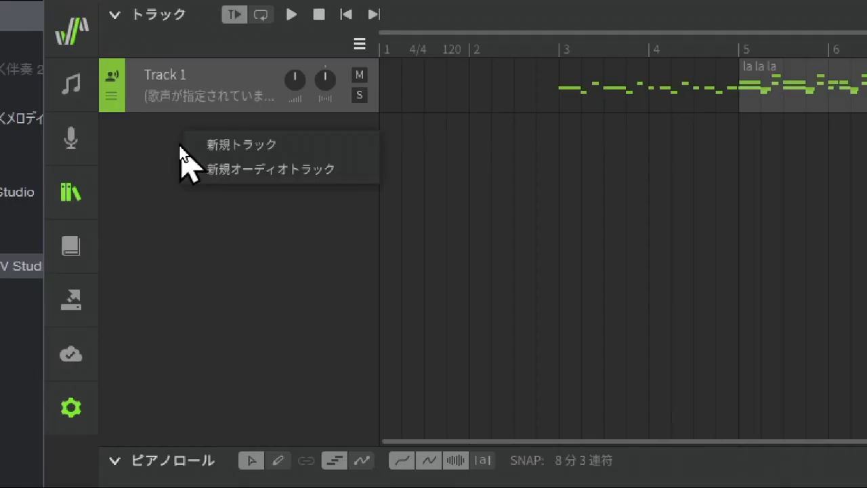
left_click(246, 146)
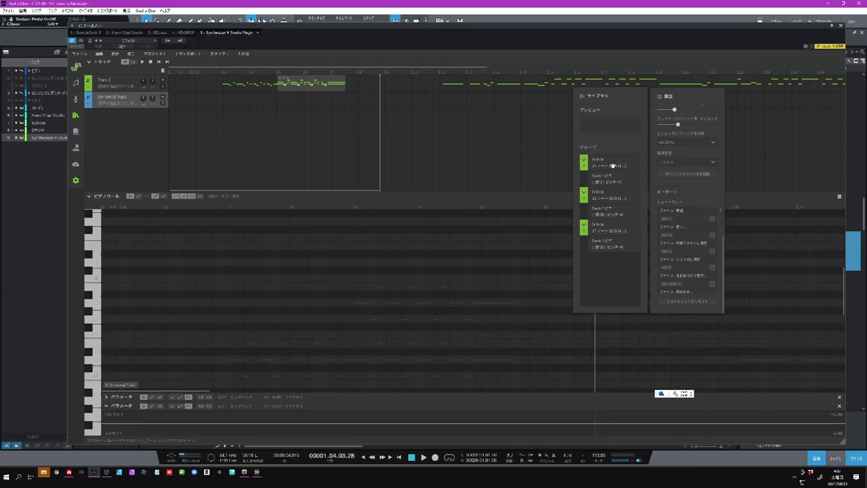
left_click_drag(613, 165, 310, 106)
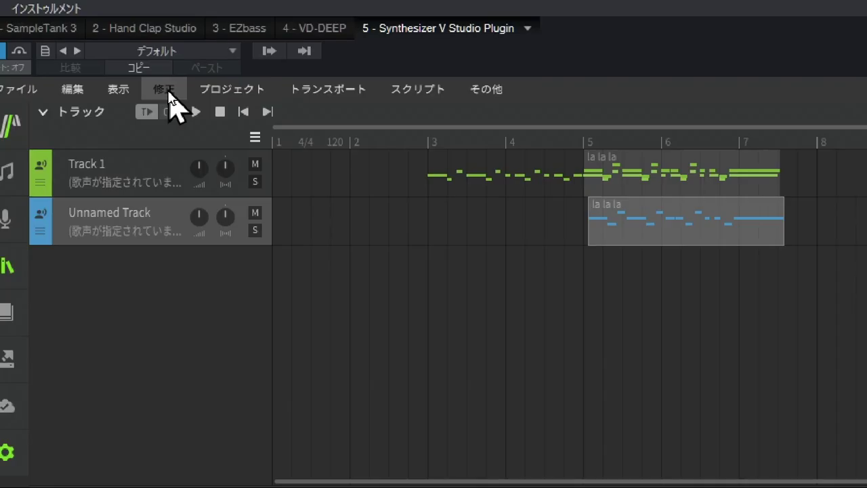
Set the track area's quantize to 4分音符 and align the first harmony group on Unnamed Track with bar 5
left_click(168, 94)
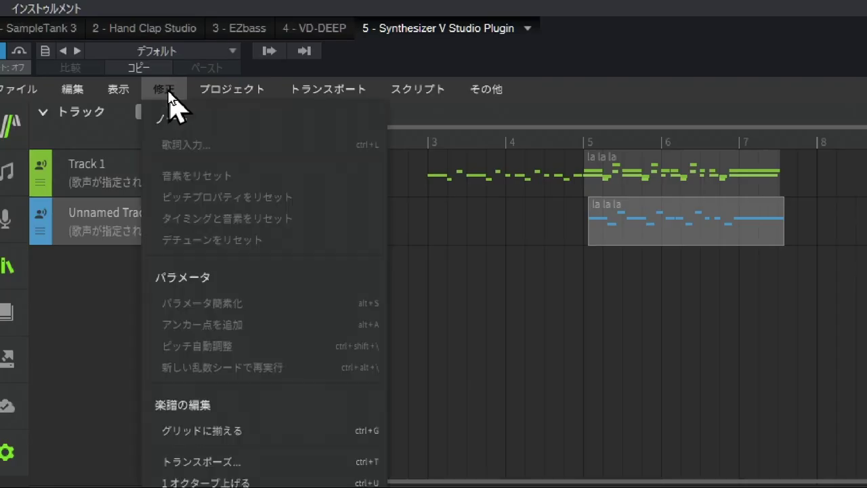
mouse_move(124, 96)
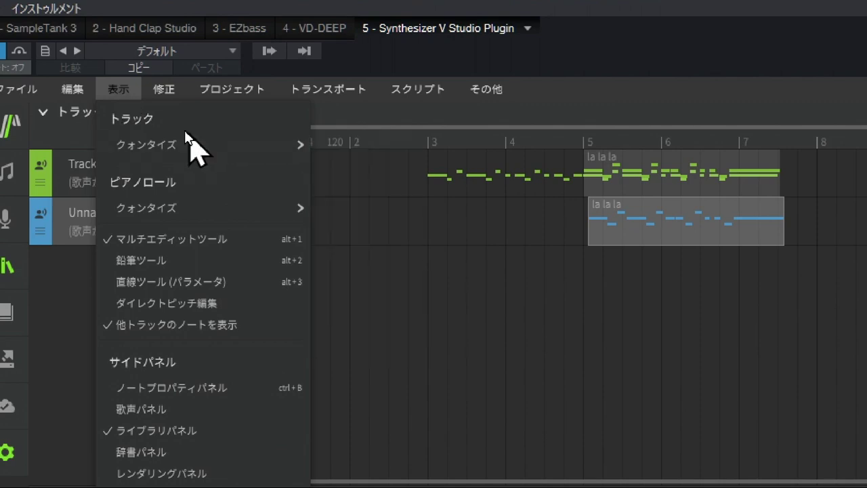
mouse_move(228, 146)
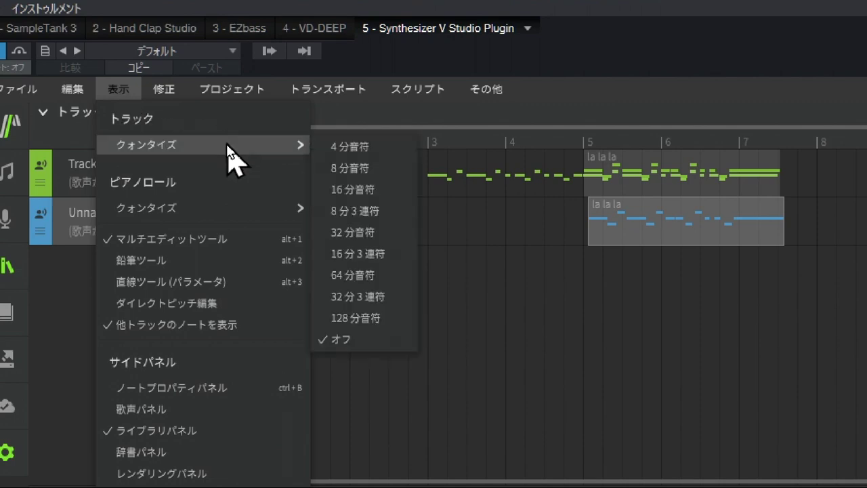
left_click(362, 147)
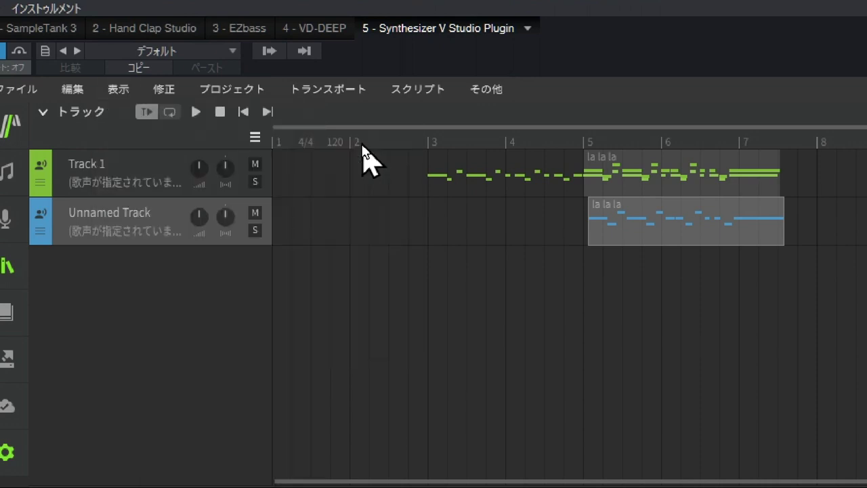
mouse_move(659, 225)
left_mouse_down()
mouse_move(695, 226)
mouse_move(651, 226)
left_mouse_up()
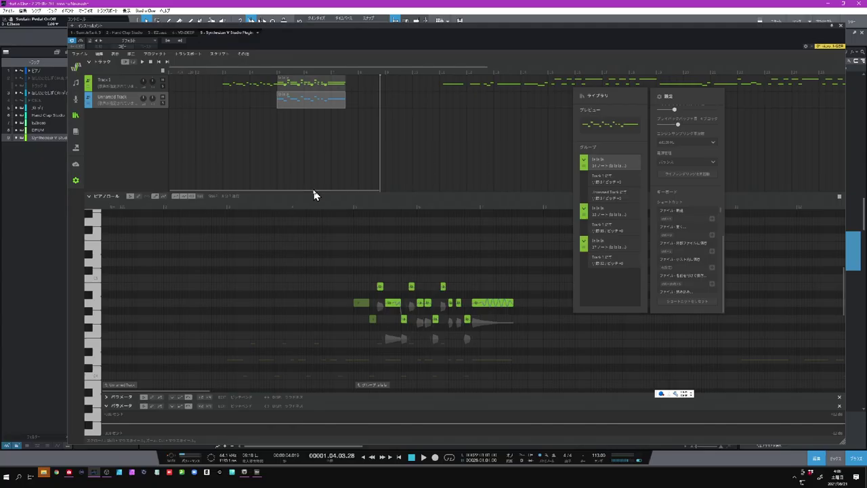
Place the second and third harmony groups from the library on Unnamed Track, aligned with their originals on Track 1
left_click_drag(313, 192, 319, 192)
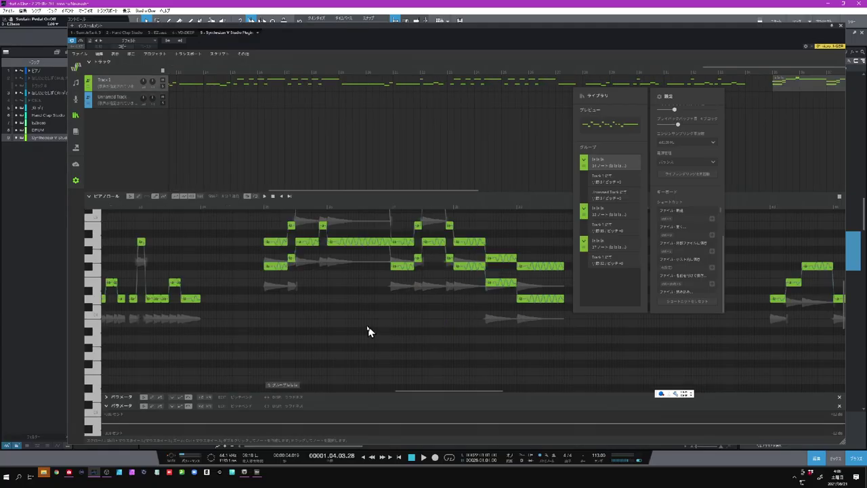
scroll(355, 325, "up", 3)
scroll(355, 328, "up", 2)
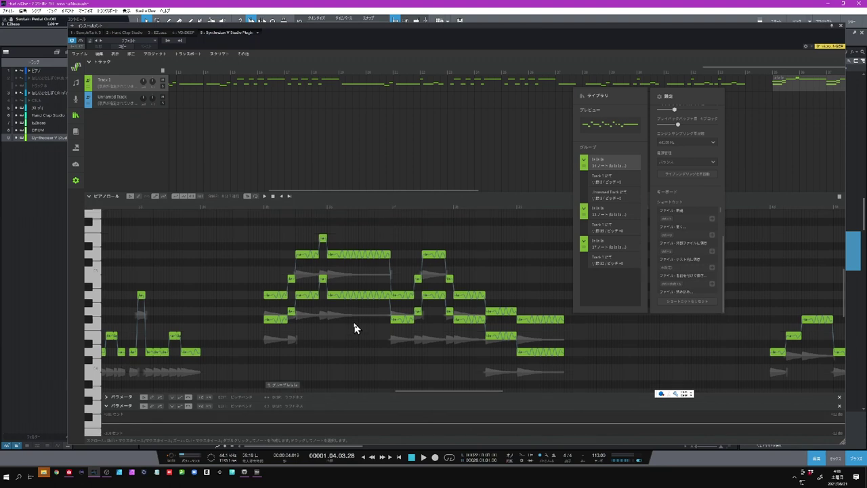
left_click(609, 214)
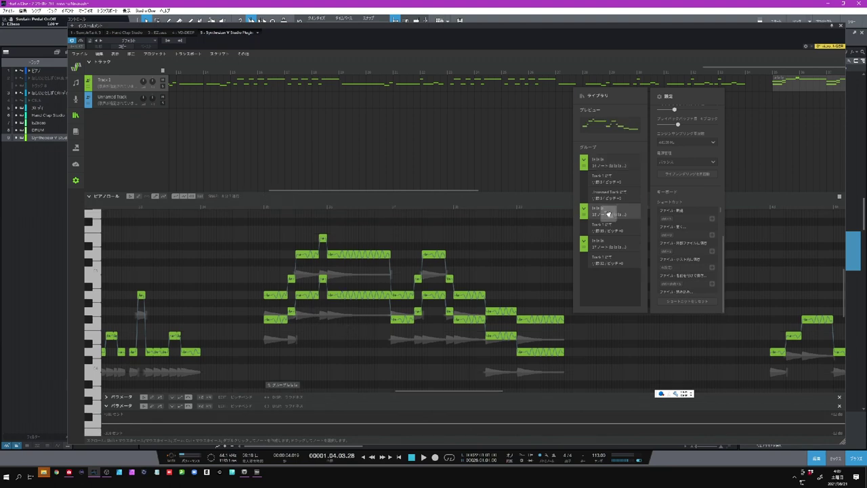
left_click_drag(453, 191, 556, 189)
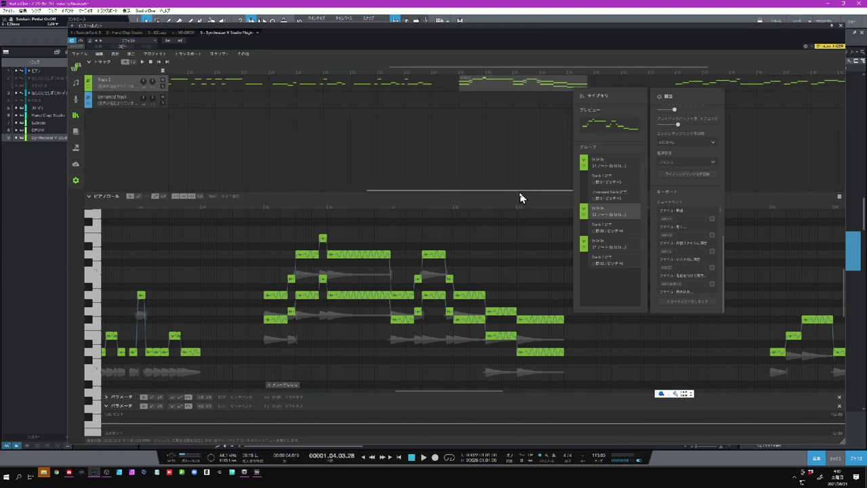
left_click_drag(520, 191, 536, 191)
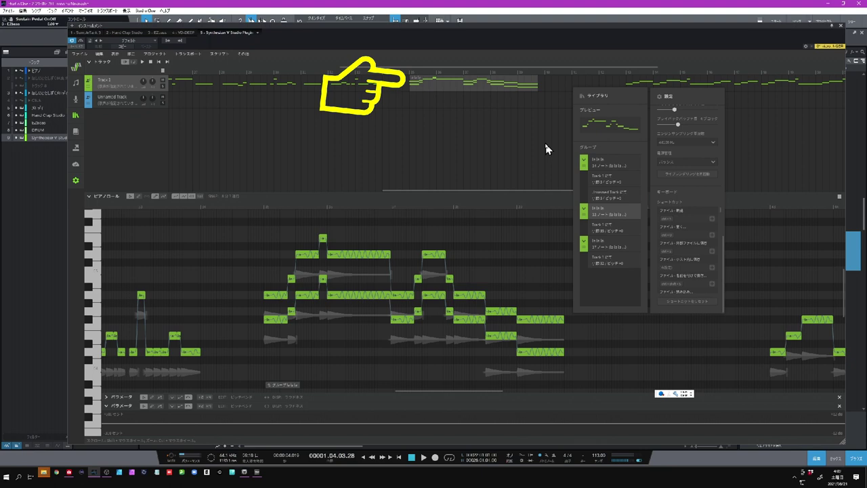
left_click_drag(607, 211, 416, 106)
left_click(443, 107)
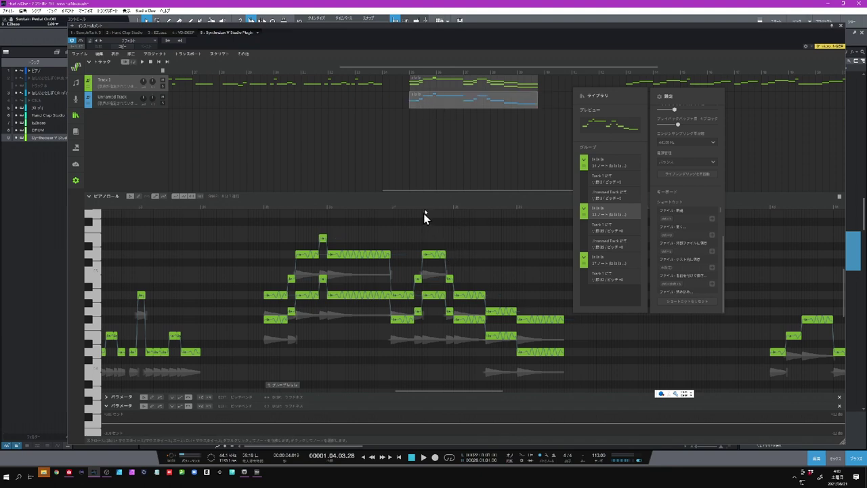
left_click_drag(440, 194, 579, 189)
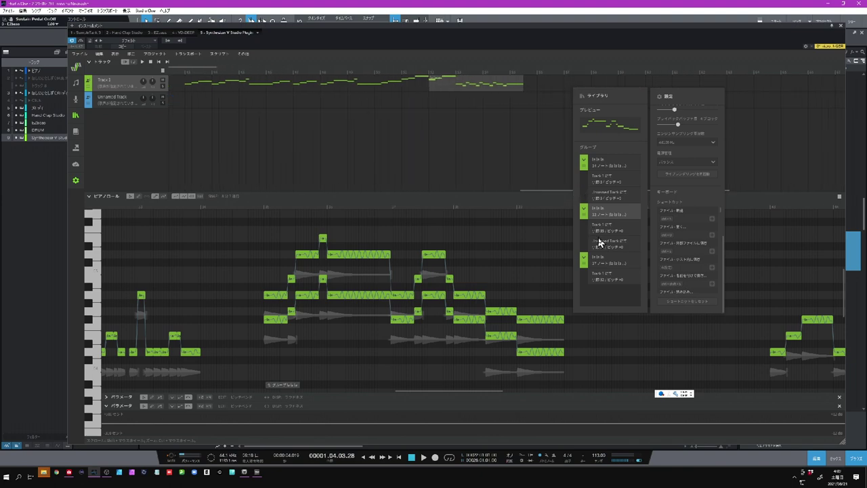
left_click_drag(601, 258, 444, 105)
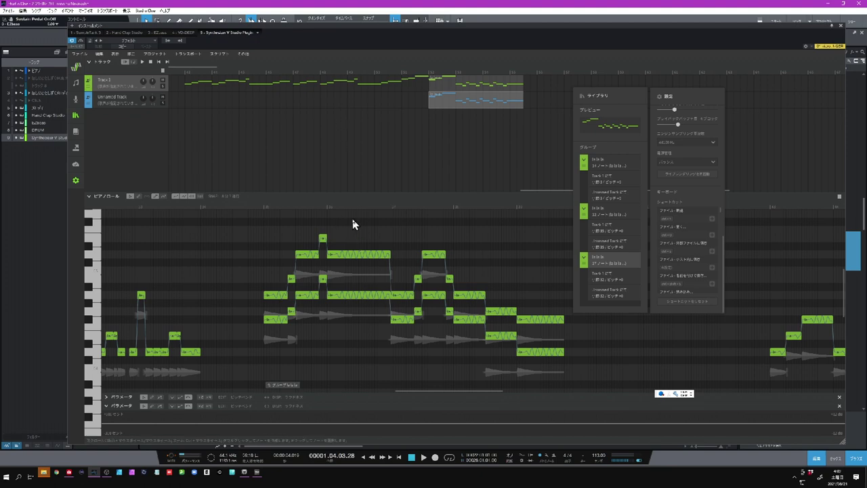
Delete the three original upper-voice harmony groups from Track 1, keeping their copies on Unnamed Track
left_click(352, 256)
key("Delete")
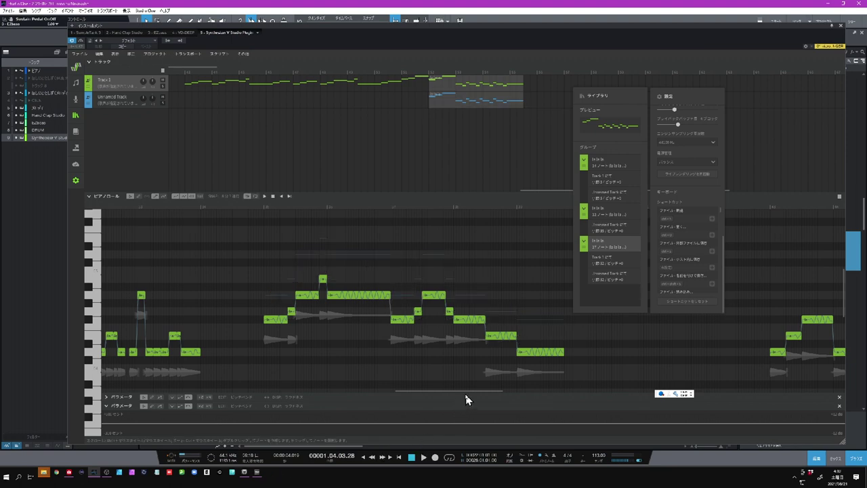
left_click_drag(466, 394, 497, 396)
left_click_drag(535, 397, 623, 391)
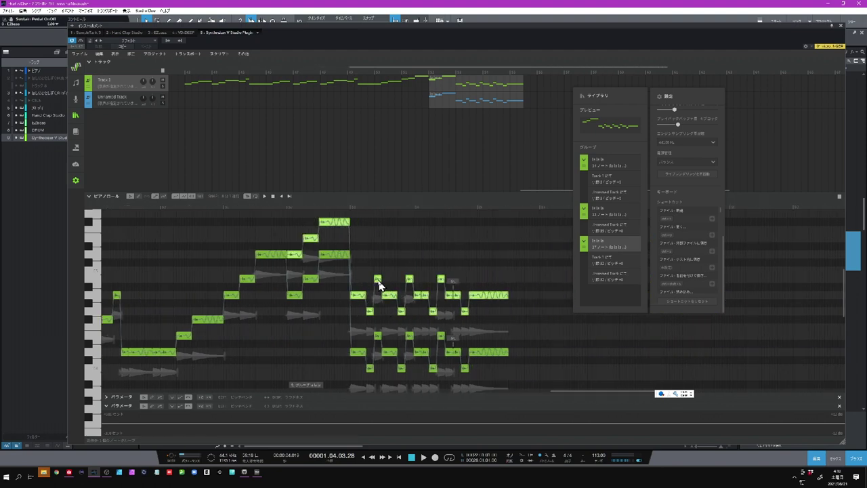
key("Delete")
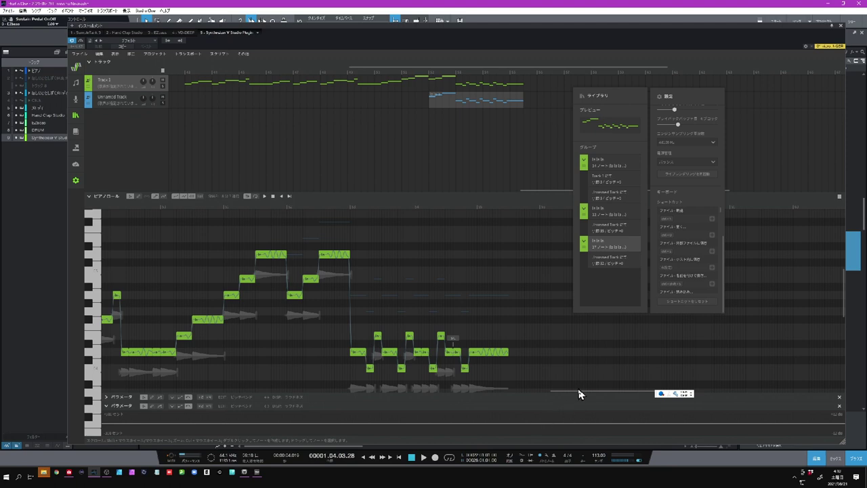
left_click_drag(579, 395, 147, 409)
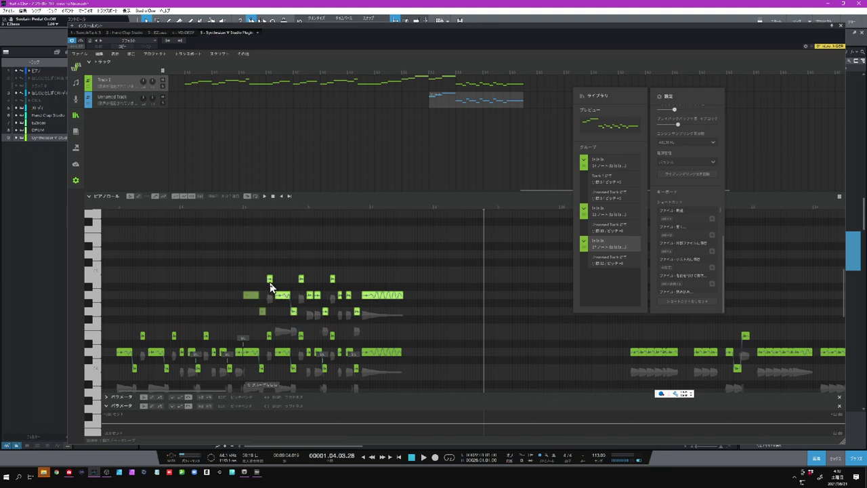
key("Delete")
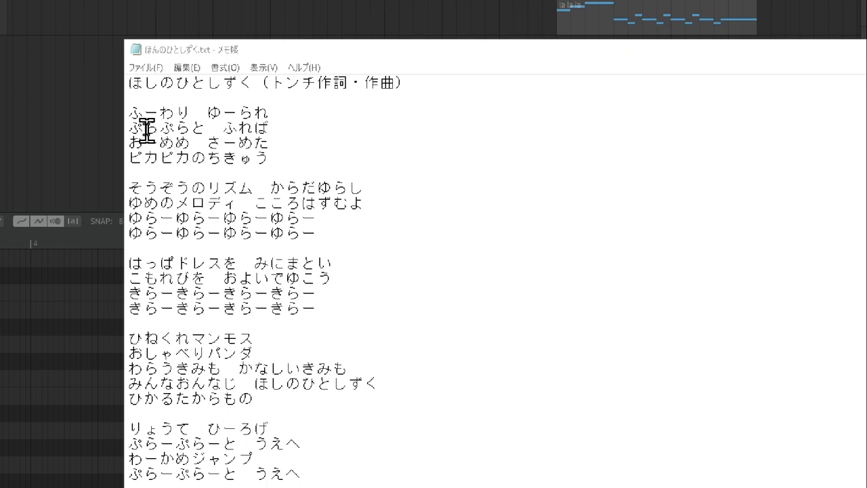
Copy all the lyrics below the title line in the lyrics text file, starting from ふーわり
left_click(128, 113)
left_click_drag(129, 113, 338, 485)
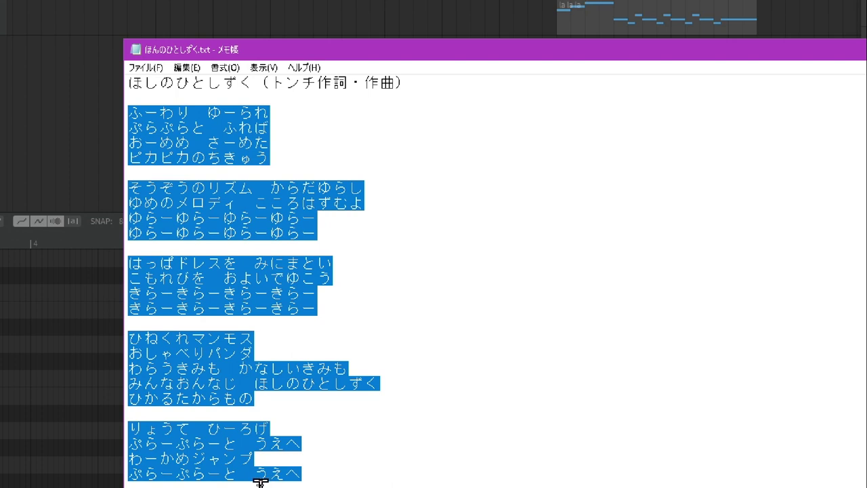
right_click(159, 207)
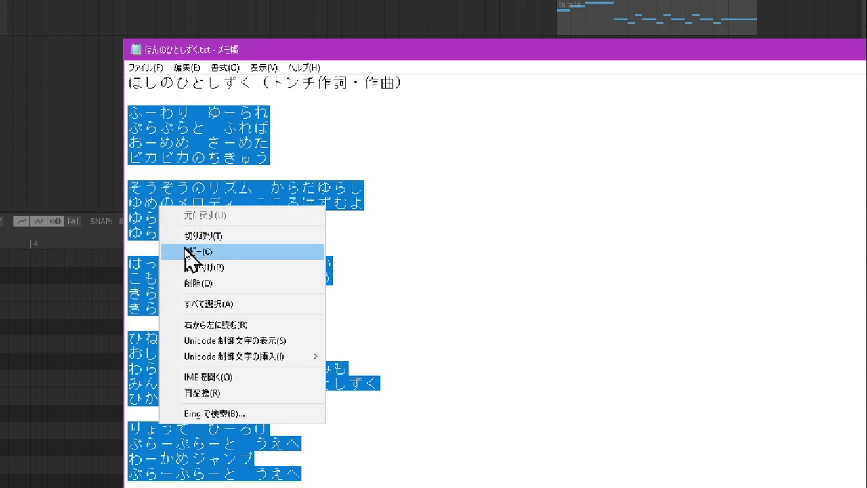
left_click(192, 252)
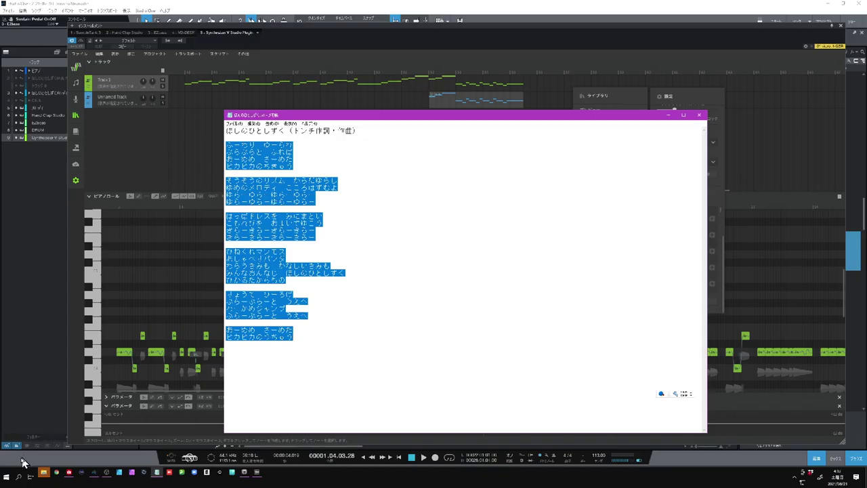
Open サクラエディタ and paste the copied lyrics into a new blank document
left_click(8, 478)
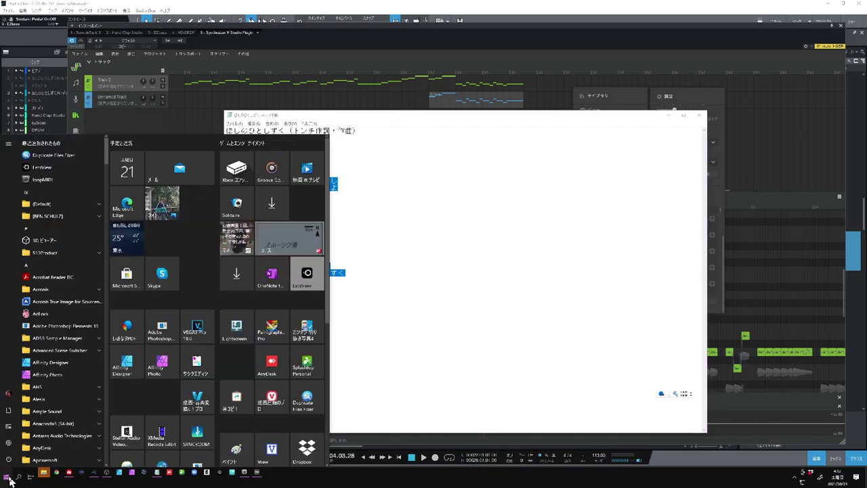
scroll(178, 296, "down", 3)
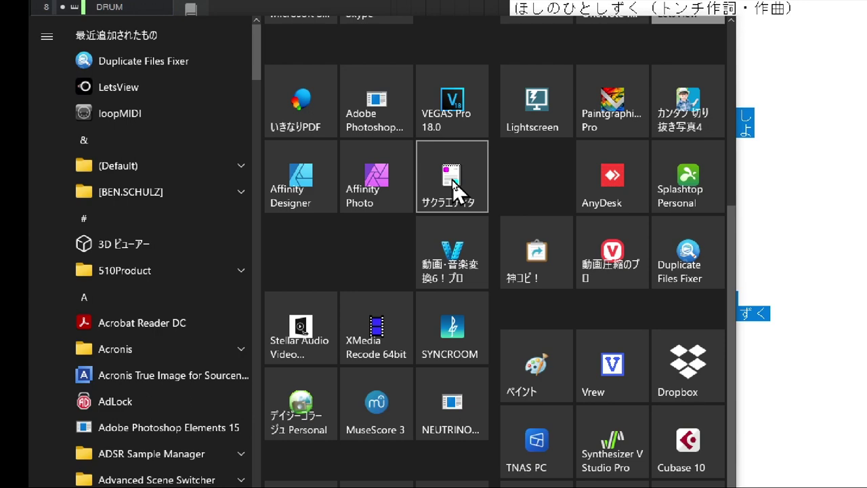
left_click(453, 180)
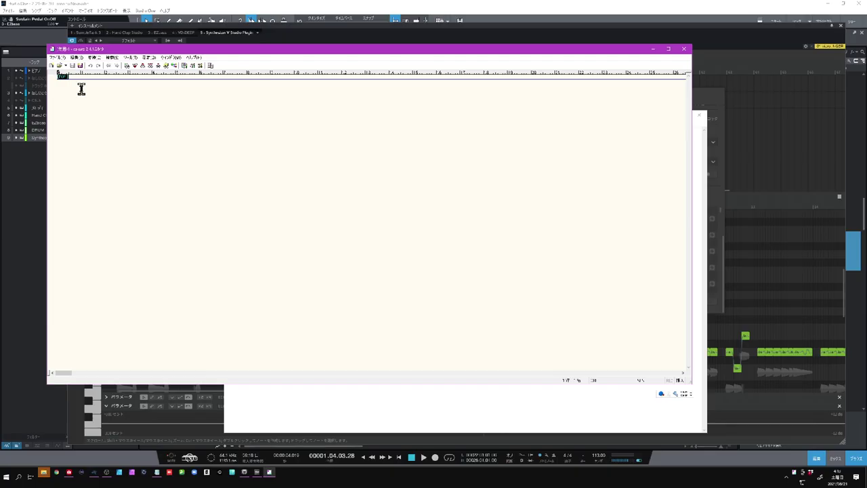
key("ctrl+v")
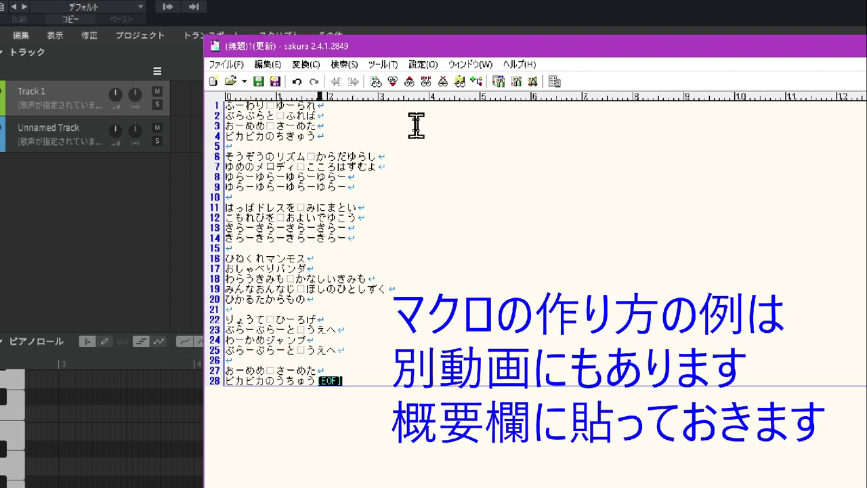
Load the key macro ボカロ.mac and run it on the pasted lyrics to separate the characters with spaces
left_click(382, 65)
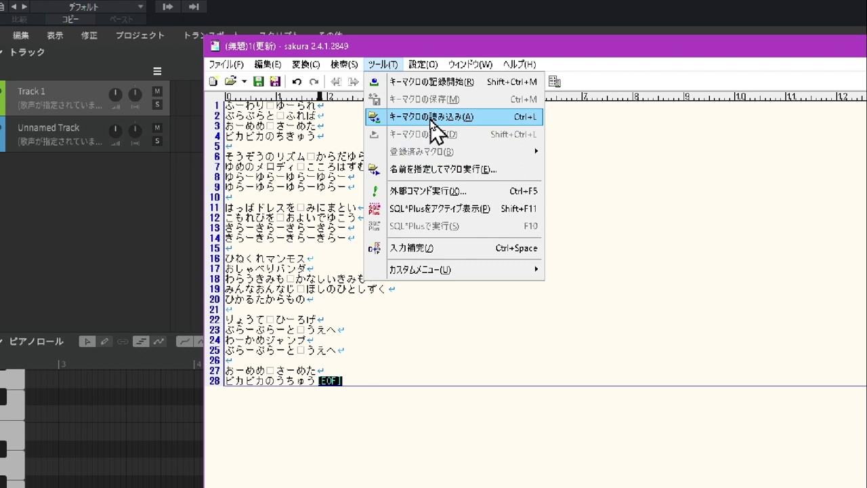
left_click(430, 121)
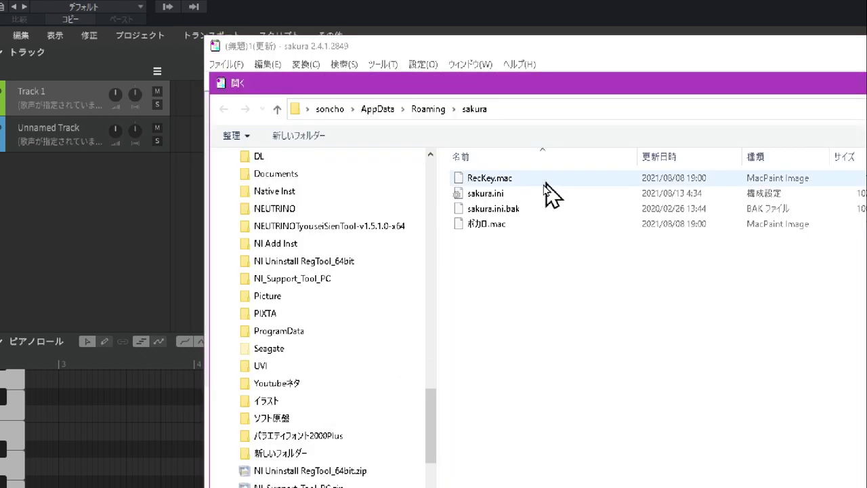
left_click(491, 227)
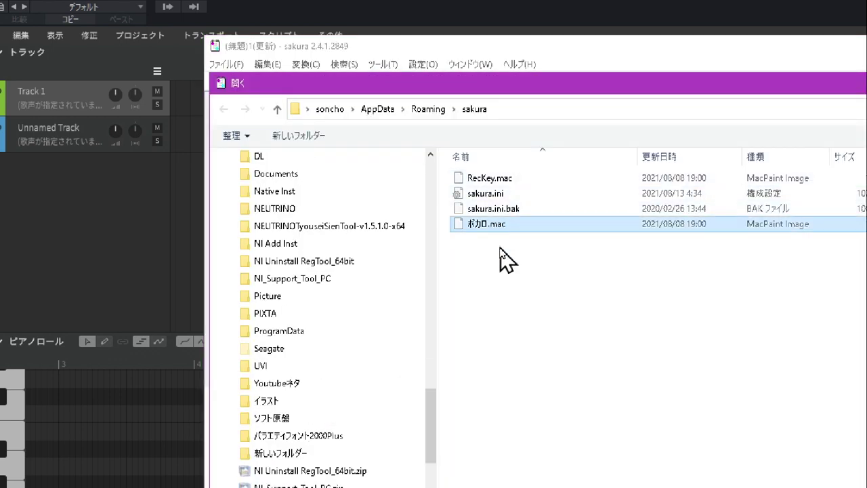
key("Return")
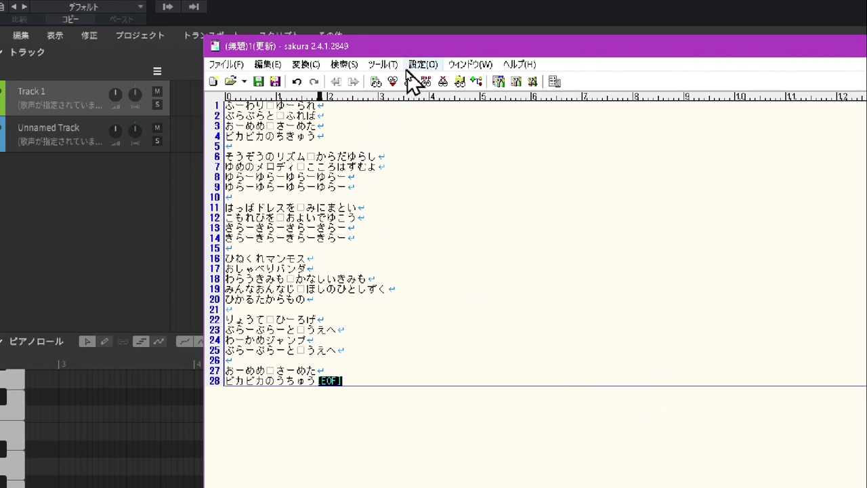
left_click(382, 65)
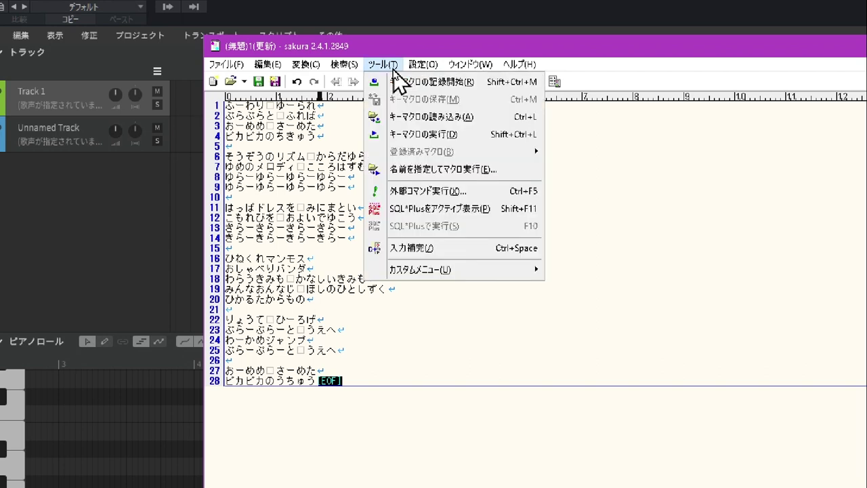
left_click(425, 134)
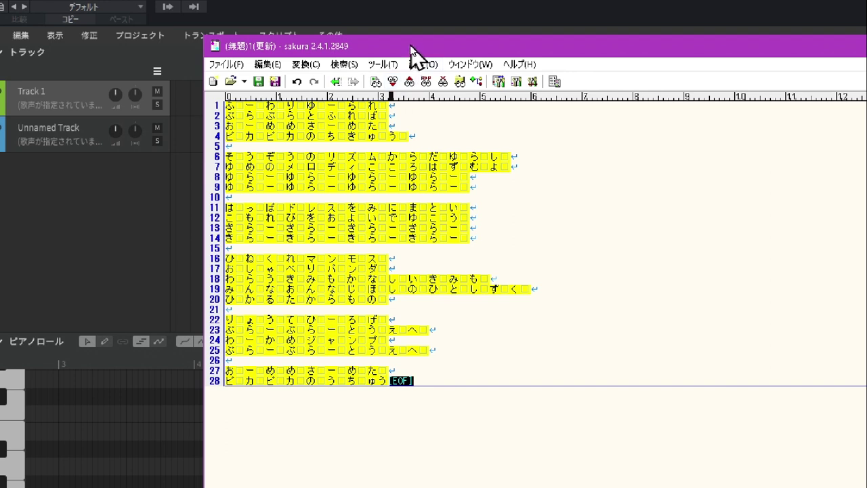
Copy the spaced lyrics from the first line's ふ through ピカピカの on line 4
left_click(332, 138)
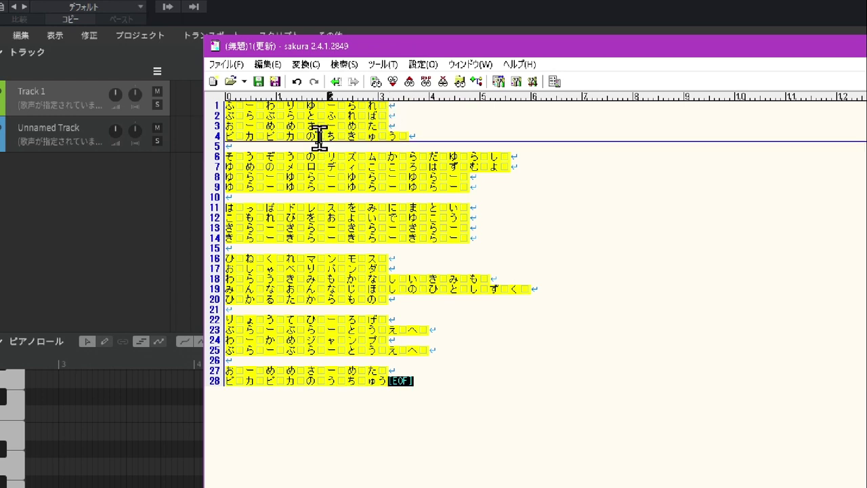
left_click_drag(323, 136, 216, 103)
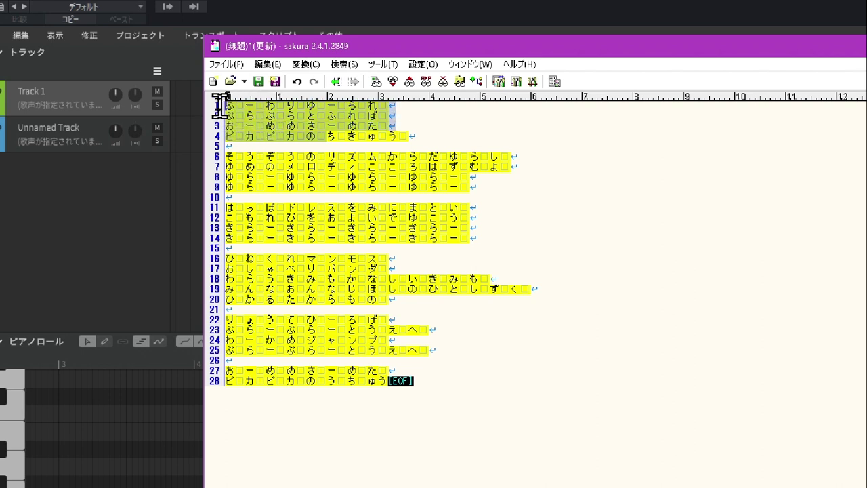
right_click(271, 109)
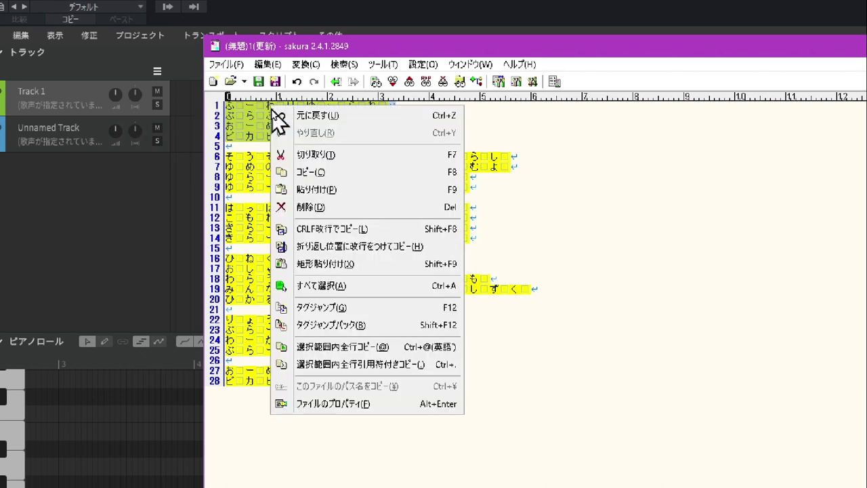
left_click(309, 172)
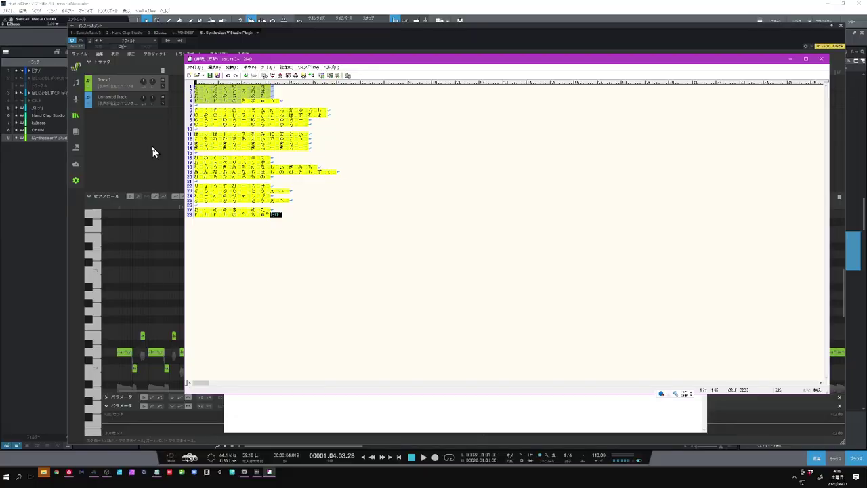
Return to Synthesizer V, batch-enter the copied lyrics on Track 1's opening phrase notes, and play the phrase back
left_click(152, 148)
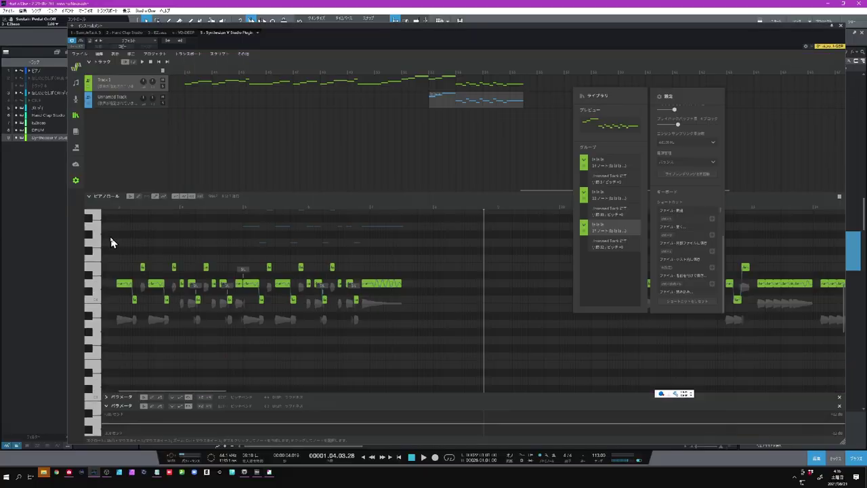
left_click_drag(111, 237, 409, 348)
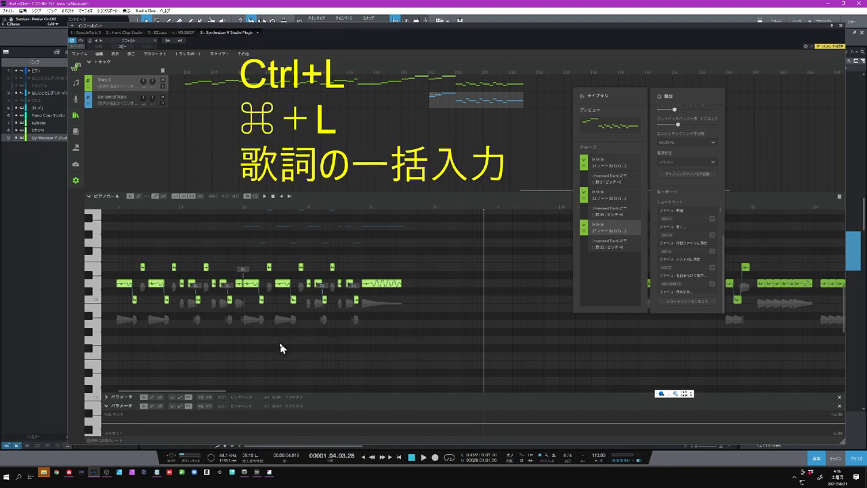
key("ctrl+l")
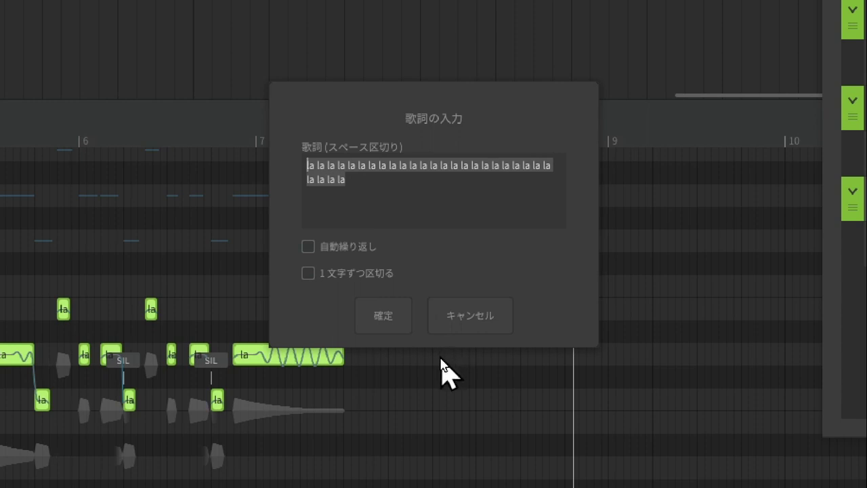
key("ctrl+v")
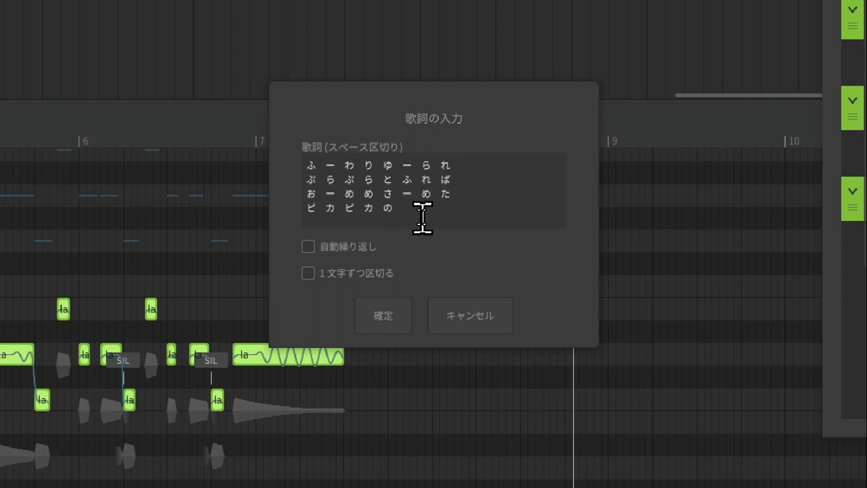
left_click(384, 316)
key("space")
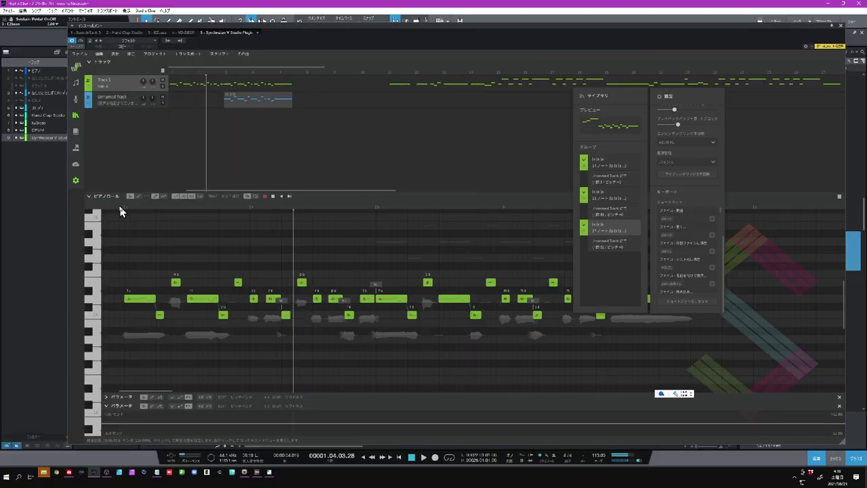
key("space")
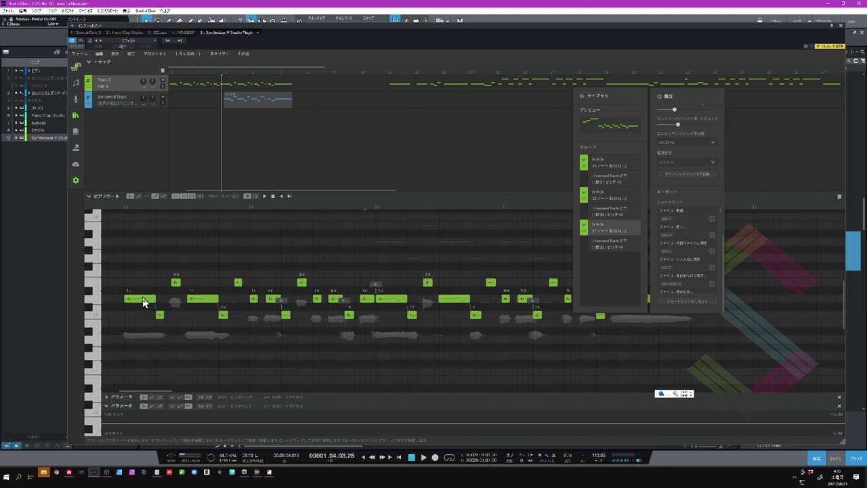
Select the opening phrase's notes again and replace their text in the batch lyrics dialog with the copied lyrics
left_click_drag(118, 242, 422, 364)
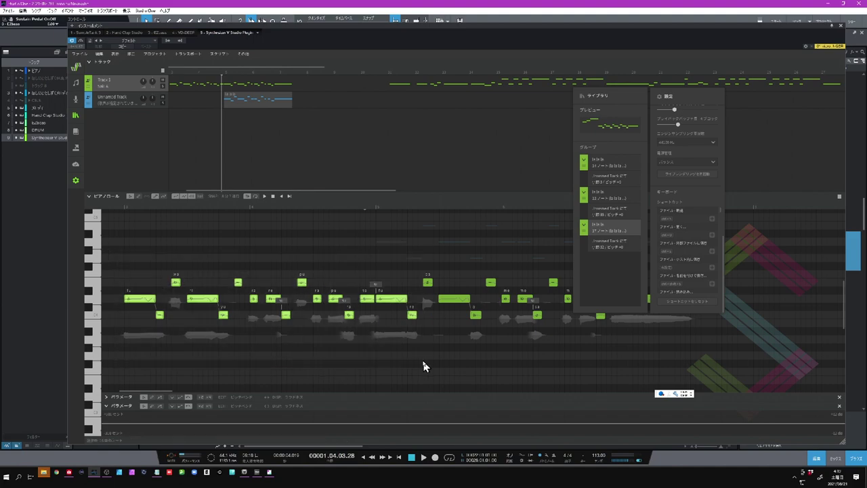
key("ctrl+l")
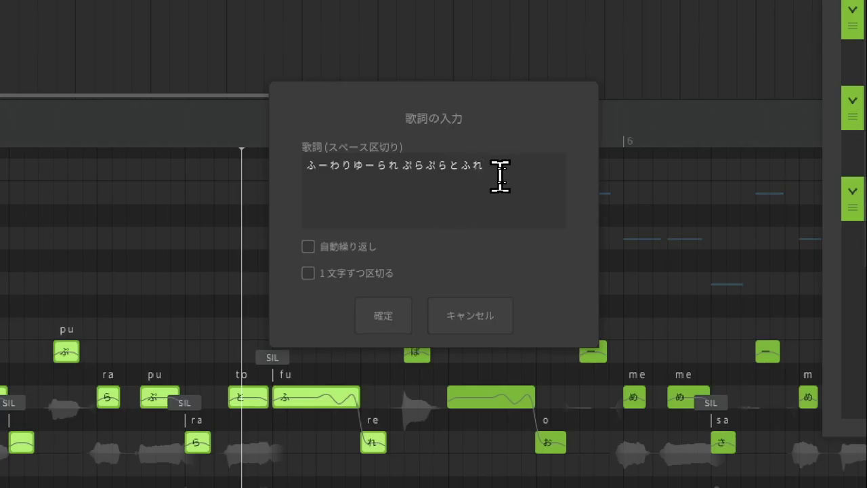
key("ctrl+a")
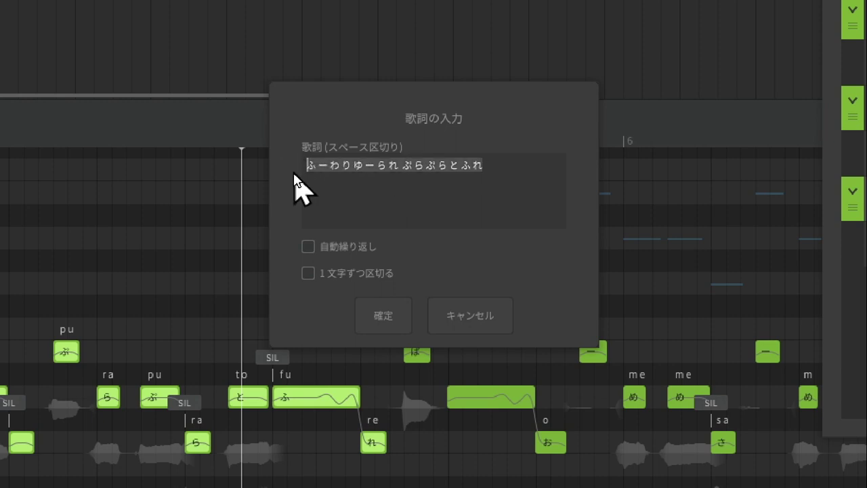
key("ctrl+v")
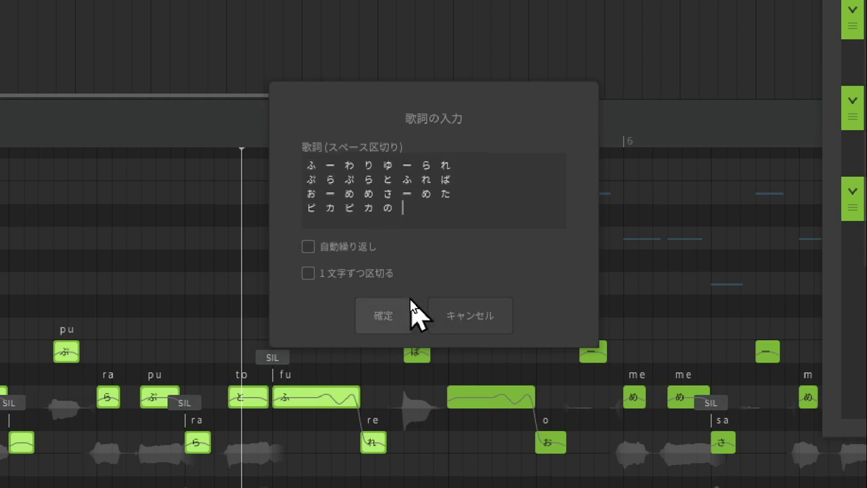
Remove the long-vowel marks so the lyrics read ふわりゆられ and おめめさめた, apply them to the notes, and play the phrase
left_click(344, 164)
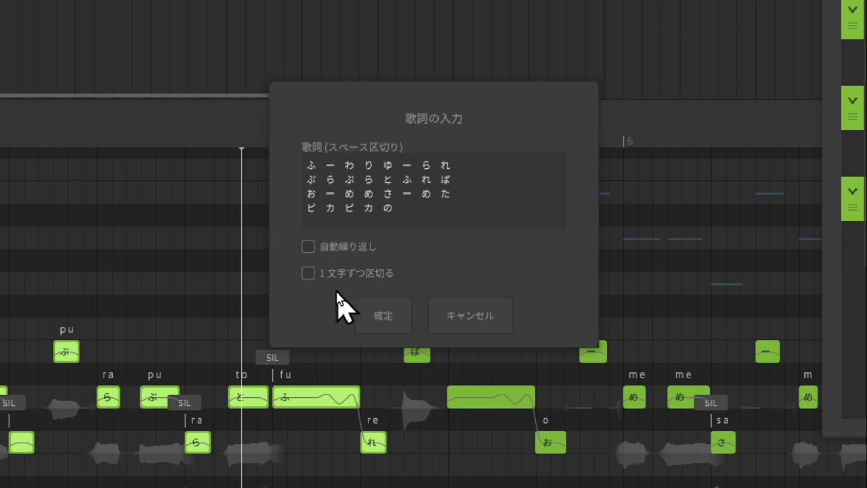
key("Delete")
key("Delete")
left_click(337, 166)
key("BackSpace")
type("wa")
key("BackSpace")
key("BackSpace")
key("Zenkaku_Hankaku")
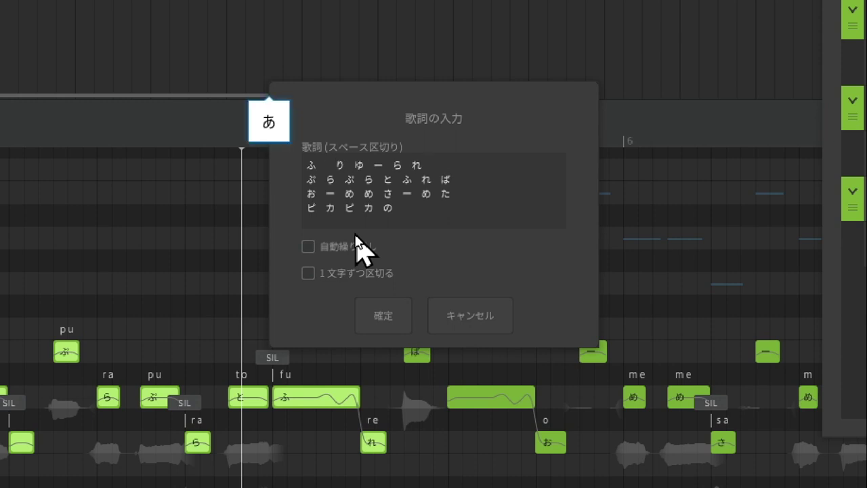
type("わ")
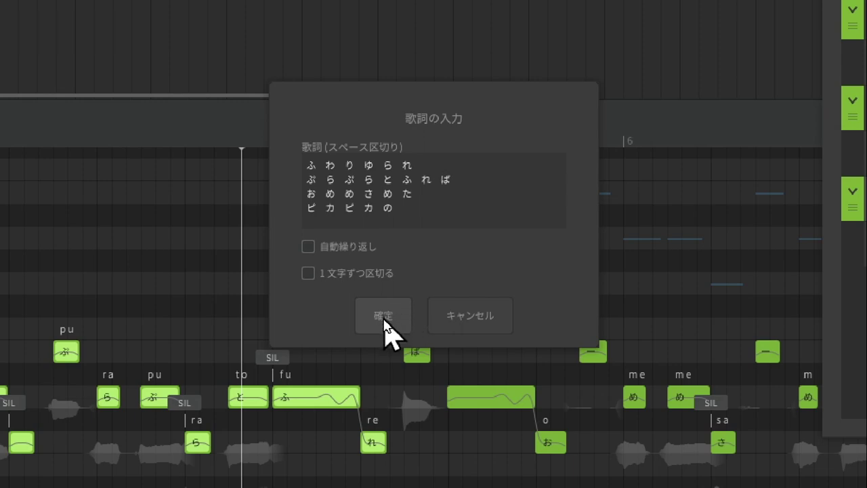
left_click(383, 315)
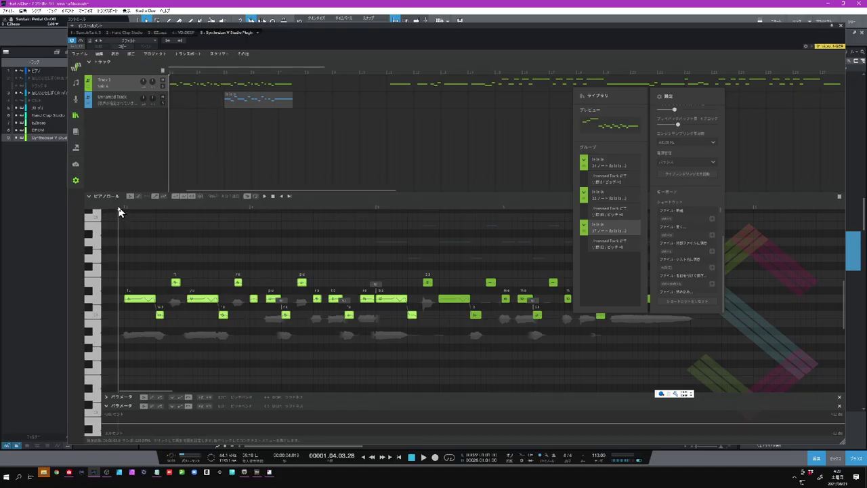
key("space")
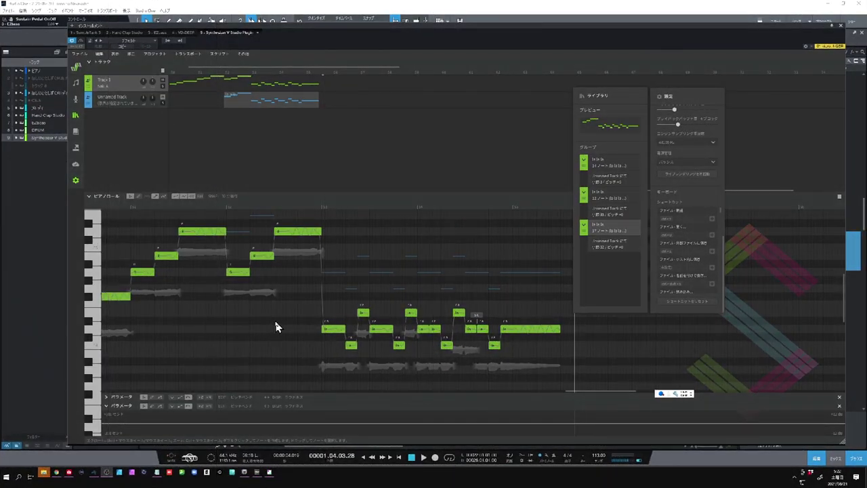
Switch to Sakura Editor and remove the long-vowel marks from おめめさめた on line 28 and the space splitting ちゅ on line 29
left_click_drag(307, 274, 567, 369)
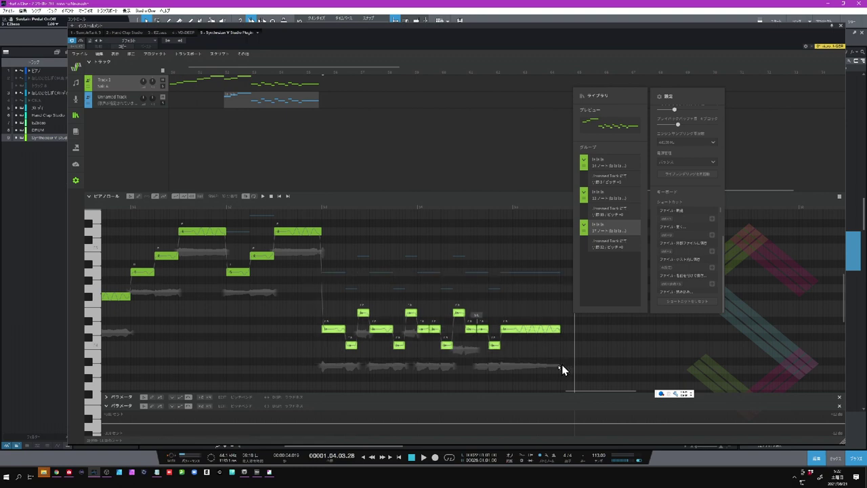
left_click(269, 472)
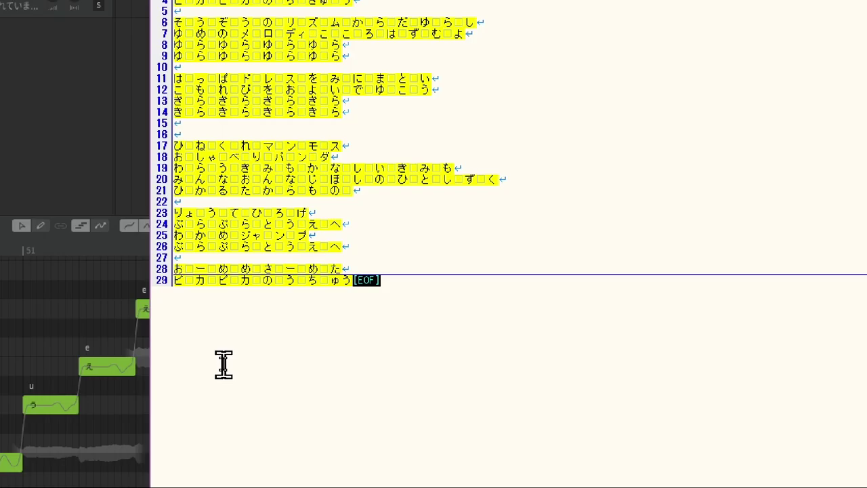
key("BackSpace")
key("BackSpace")
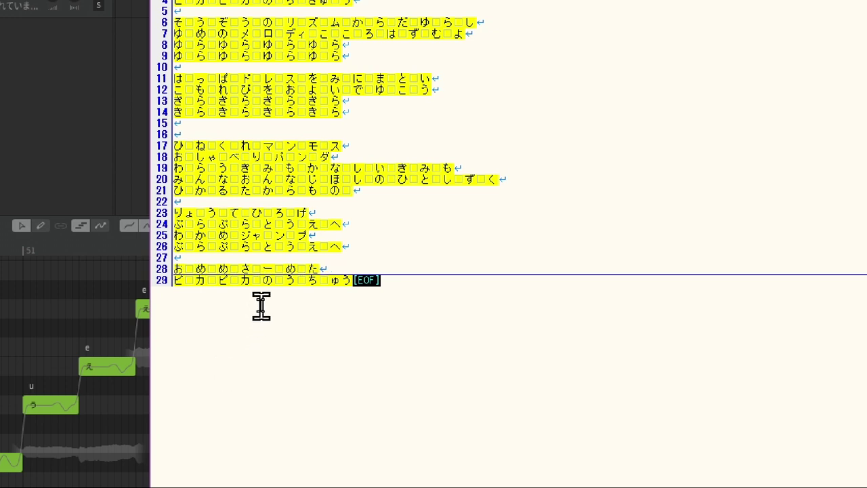
left_click(280, 258)
left_click(287, 268)
key("BackSpace")
key("BackSpace")
left_click(331, 280)
key("BackSpace")
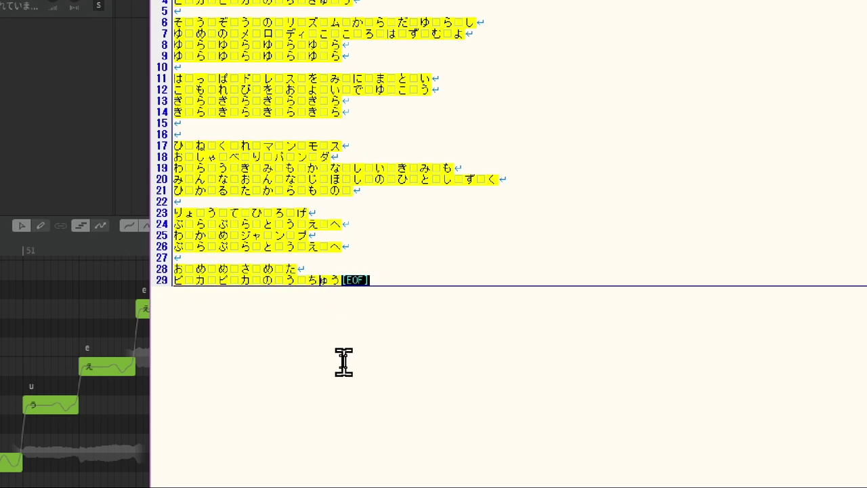
Copy lines 28 and 29 and paste them over the la placeholders in the batch lyrics dialog for Track 1's final phrase notes
left_click_drag(342, 280, 163, 269)
key("ctrl+c")
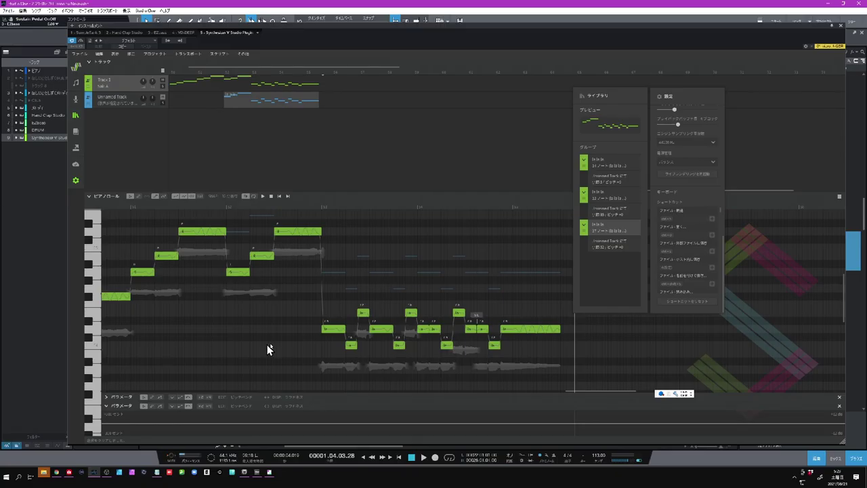
left_click_drag(310, 296, 568, 369)
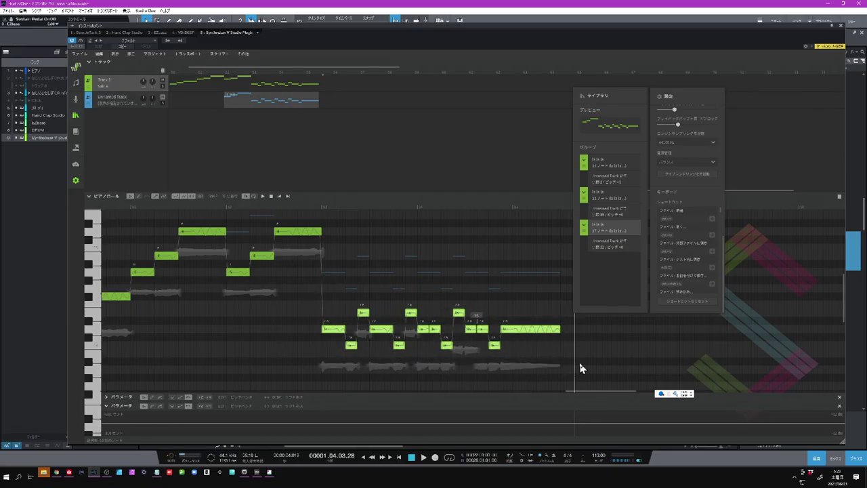
key("ctrl+l")
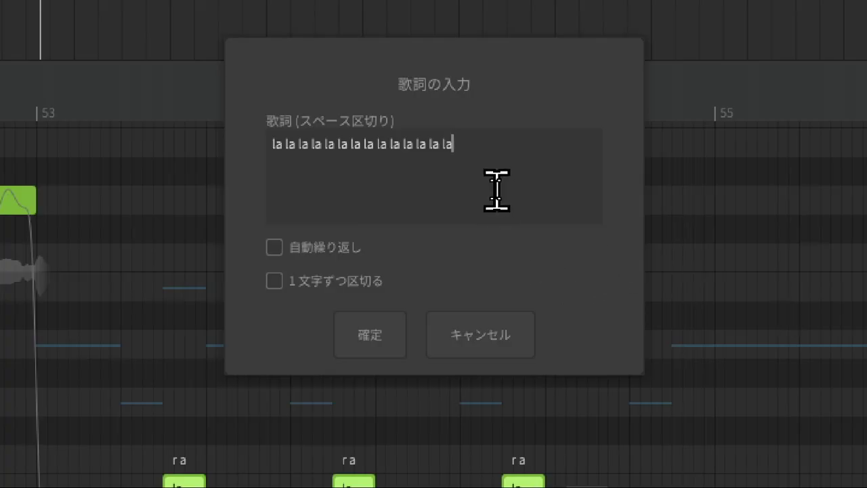
key("ctrl+a")
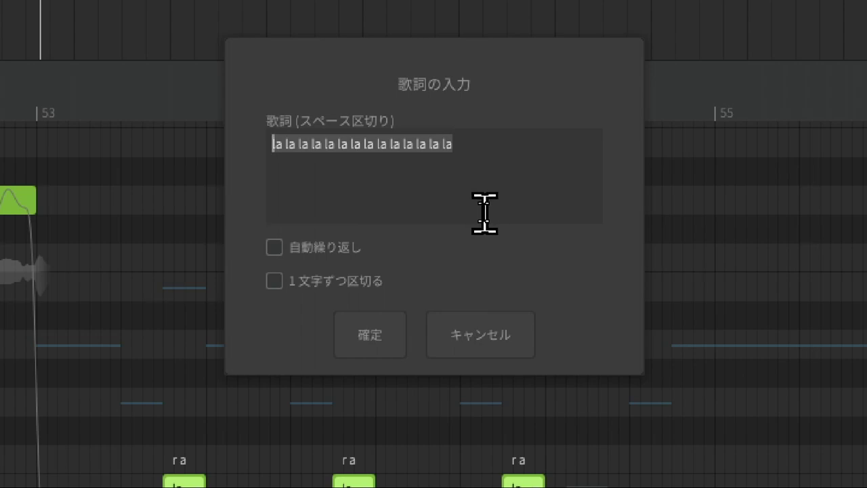
key("ctrl+v")
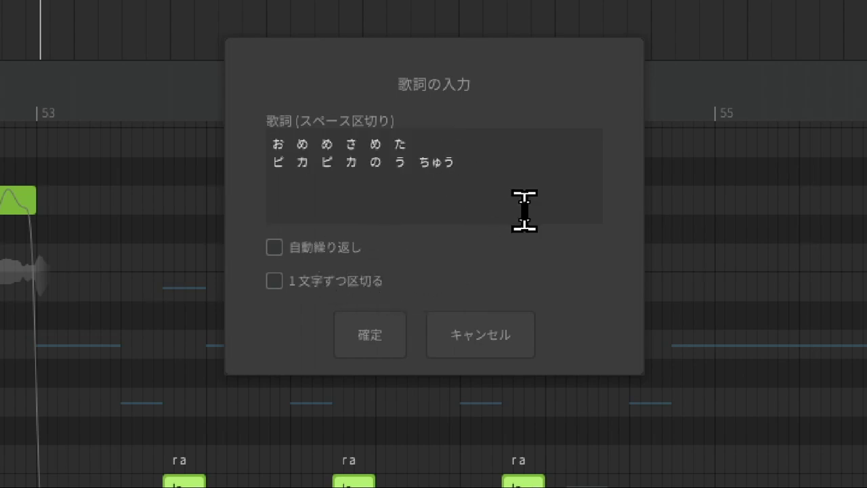
Separate the final う from ちゅ with a space, apply the lyrics to the notes, and play the phrase
left_click(446, 163)
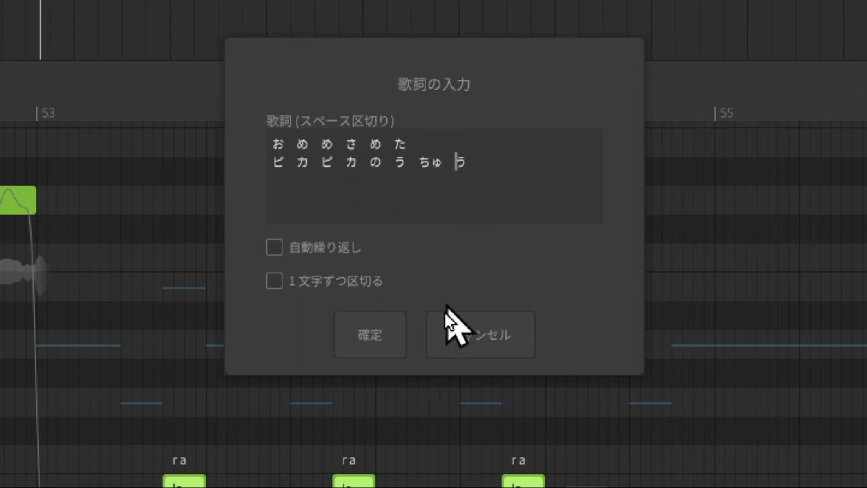
left_click(356, 347)
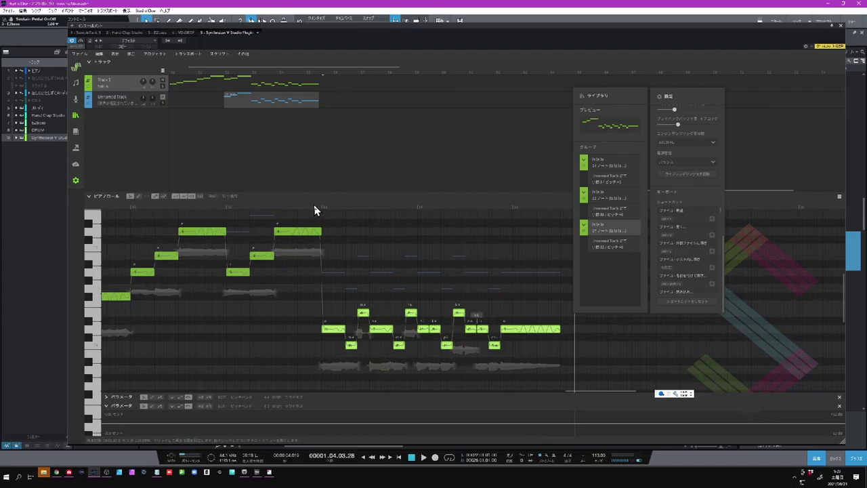
left_click(15, 112)
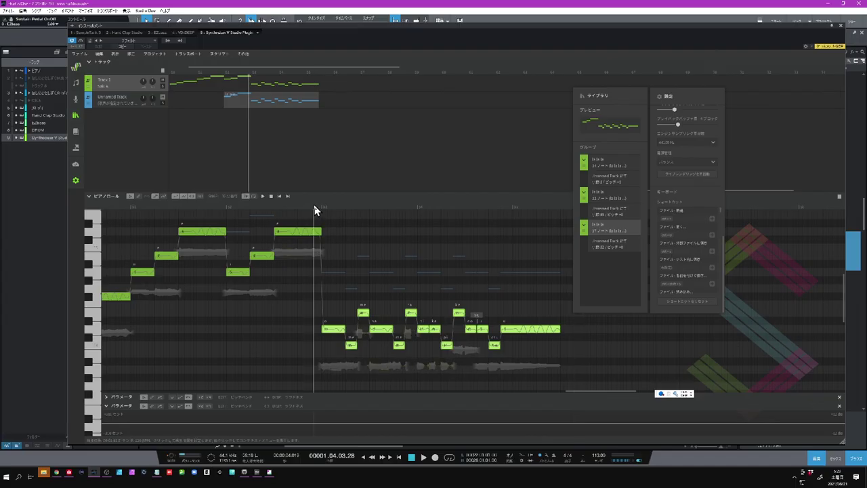
key("space")
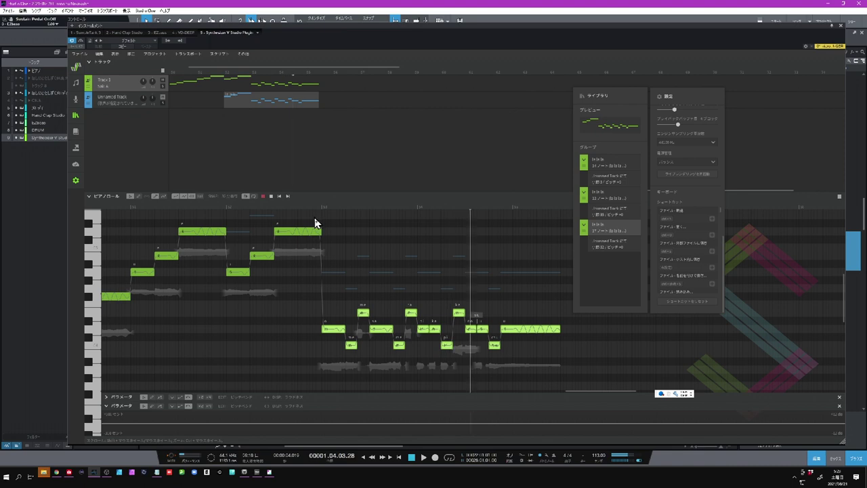
key("space")
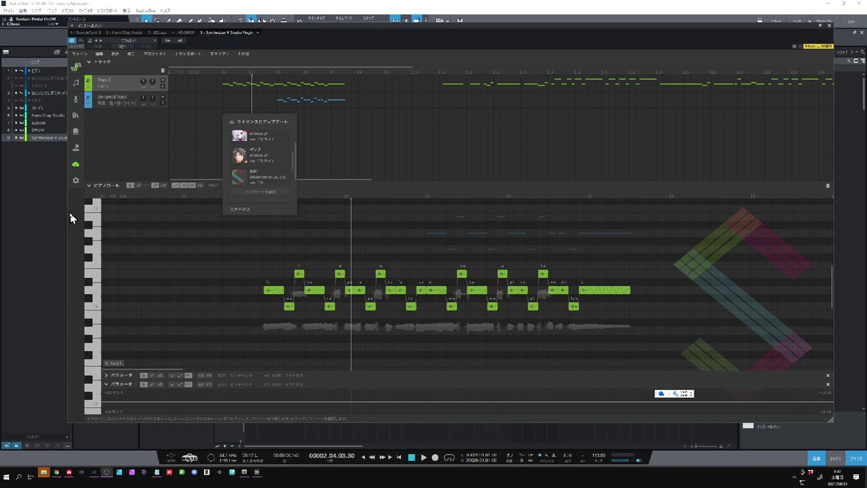
Open the library and delete all three unused la la la note groups
left_click(74, 117)
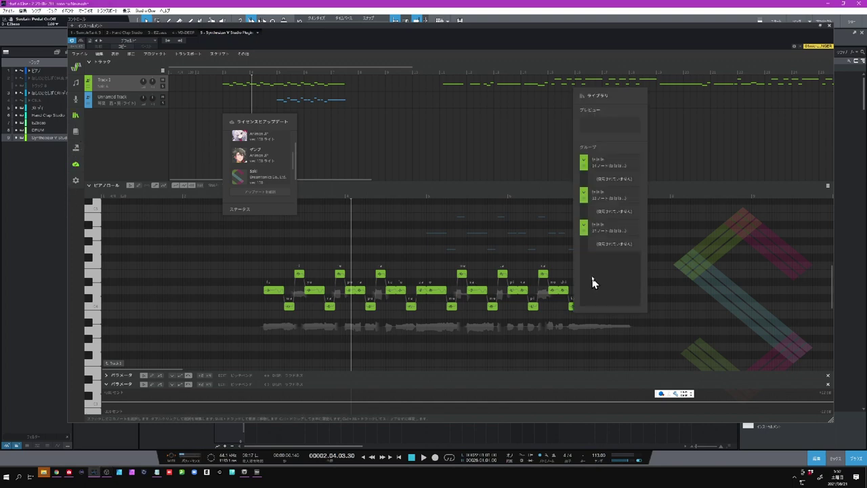
left_click(593, 172)
right_click(608, 162)
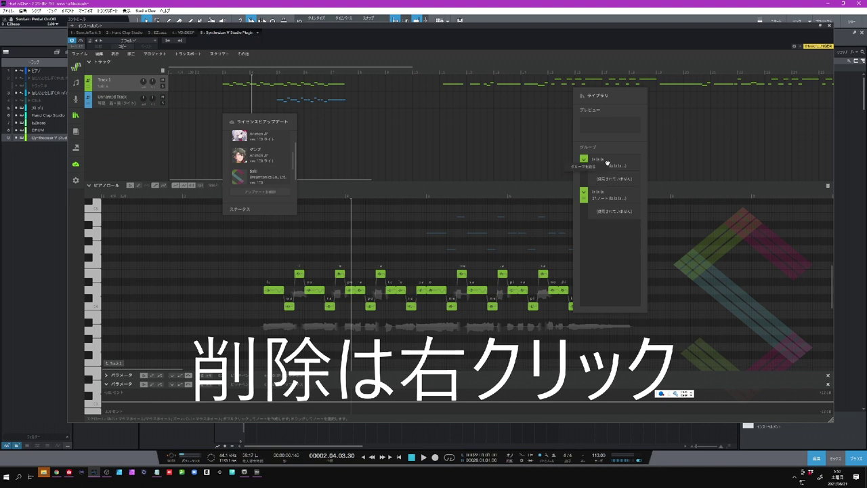
left_click(596, 169)
right_click(608, 164)
left_click(596, 173)
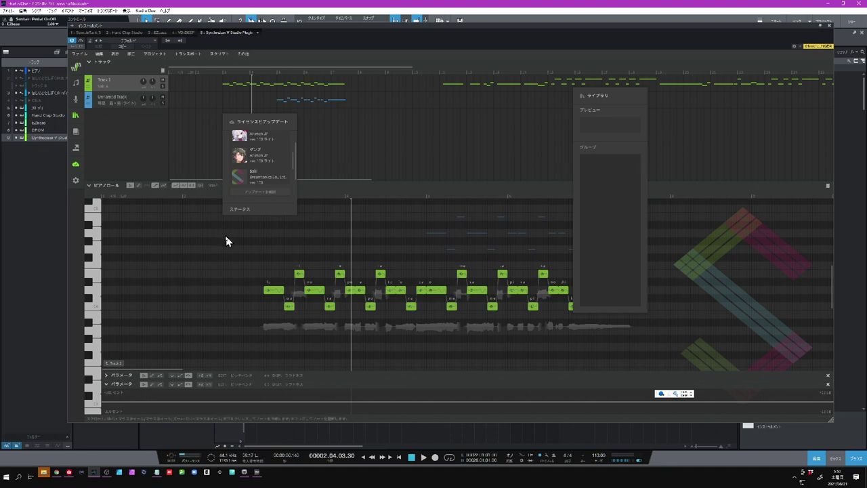
Group Track 1's selected notes and add a new track that uses the ゲンブ (ライト) voice
right_click(277, 292)
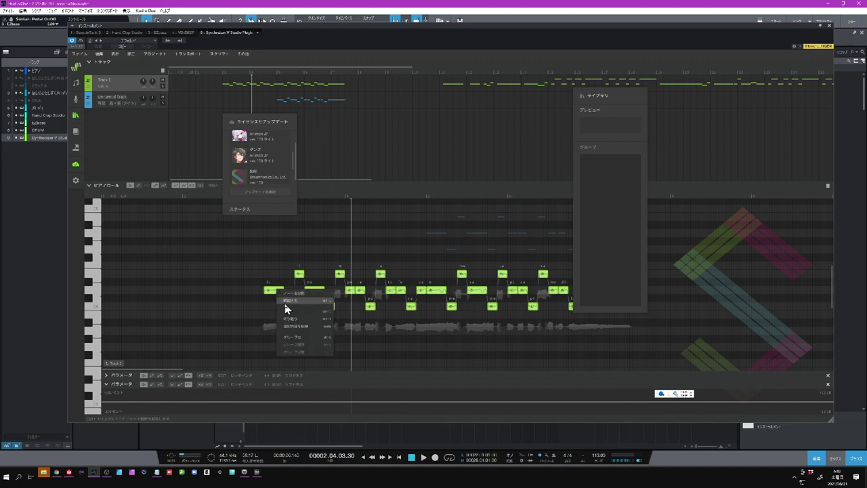
left_click(291, 338)
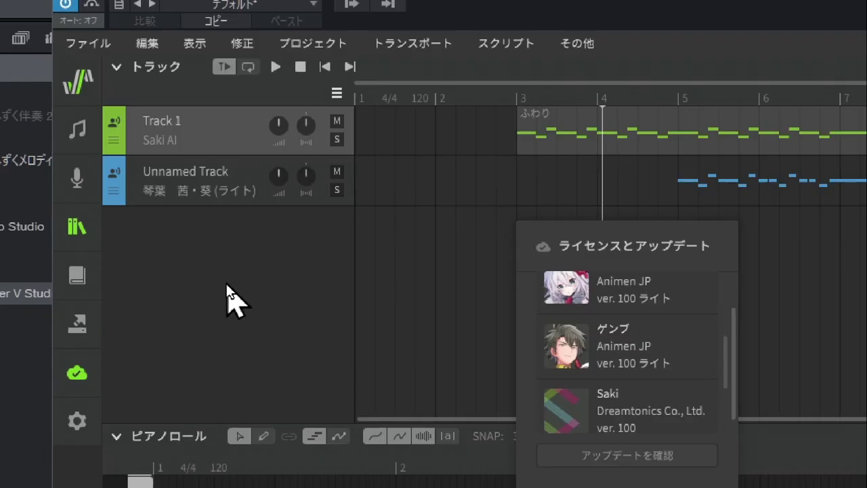
right_click(241, 239)
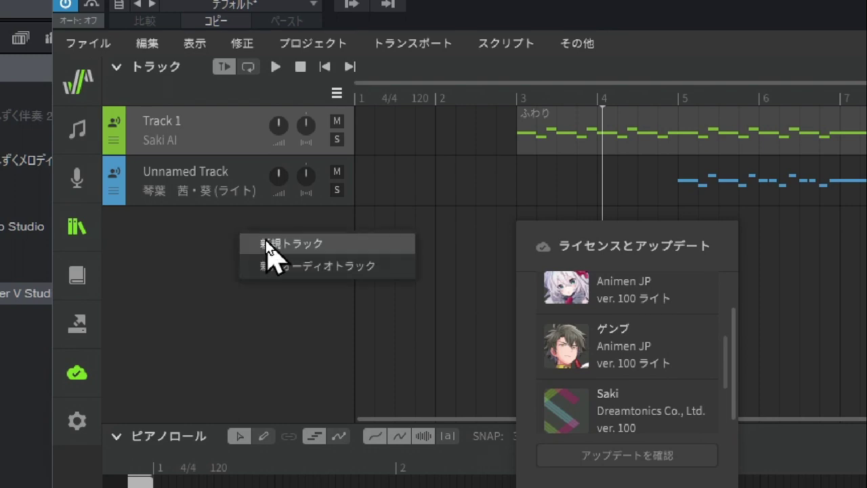
left_click(269, 243)
left_click(217, 246)
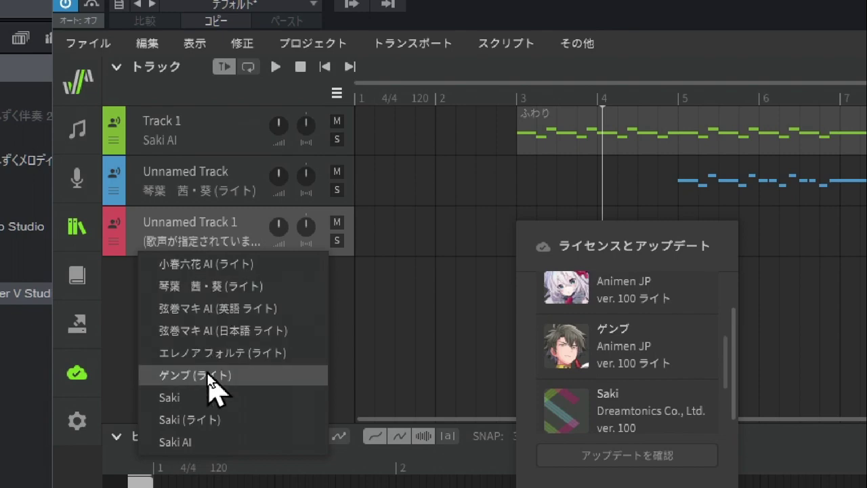
left_click(207, 376)
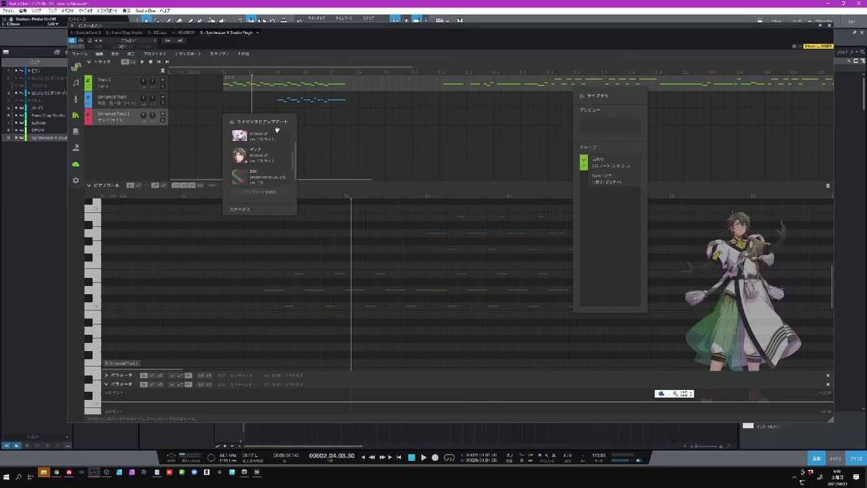
Place the ふわり group from the library on the ゲンブ track, align its start with Track 1's group, and set the playhead there
left_click_drag(275, 122, 262, 167)
left_click_drag(595, 162, 231, 116)
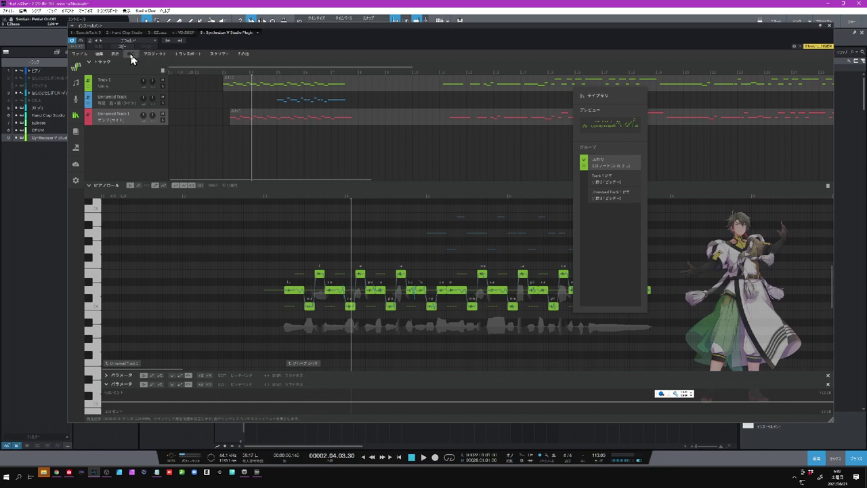
left_click_drag(283, 123, 276, 122)
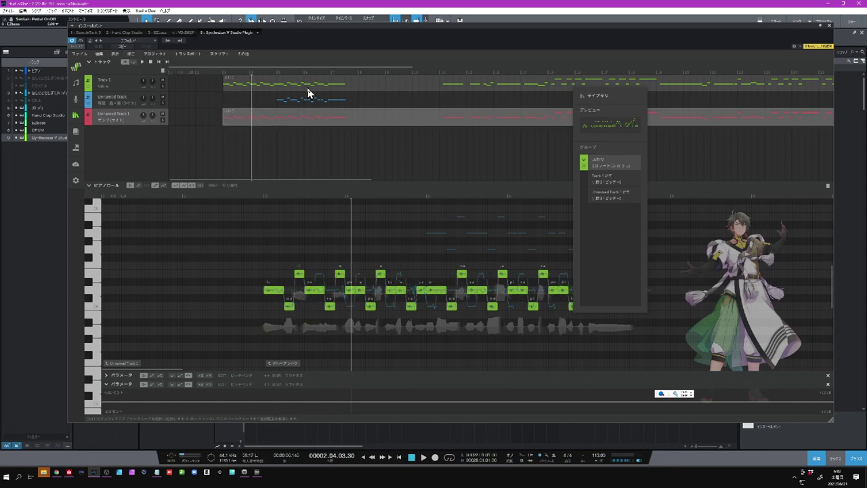
scroll(172, 209, "right", 3)
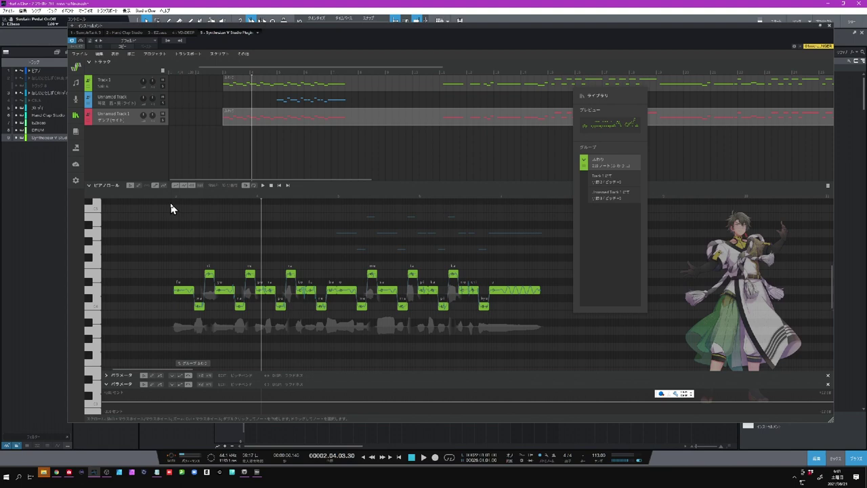
left_click(220, 76)
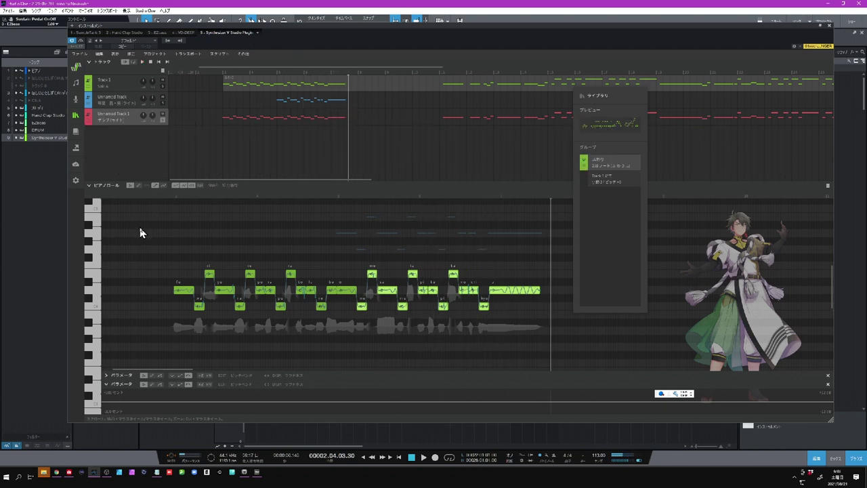
Raise the opening phrase's notes on the ゲンブ track by one octave, play them, and shift them back down an octave
left_click_drag(144, 230, 551, 351)
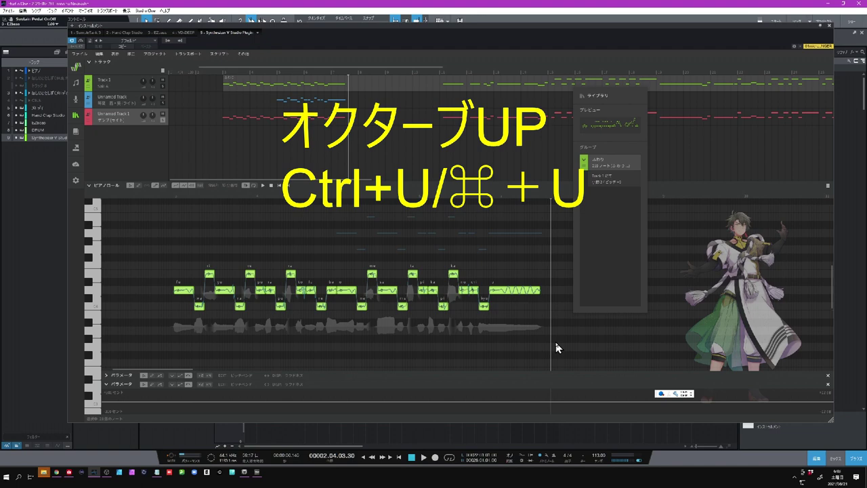
key("ctrl+u")
left_click(218, 79)
left_click(263, 186)
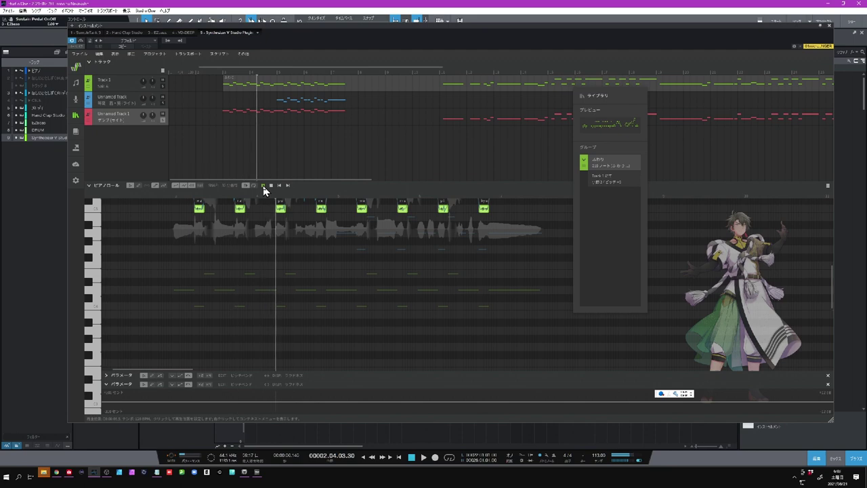
left_click(271, 186)
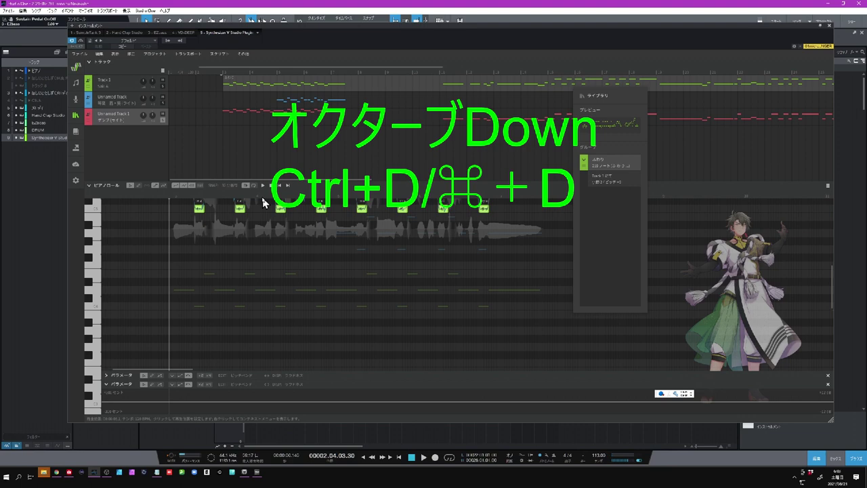
key("ctrl+d")
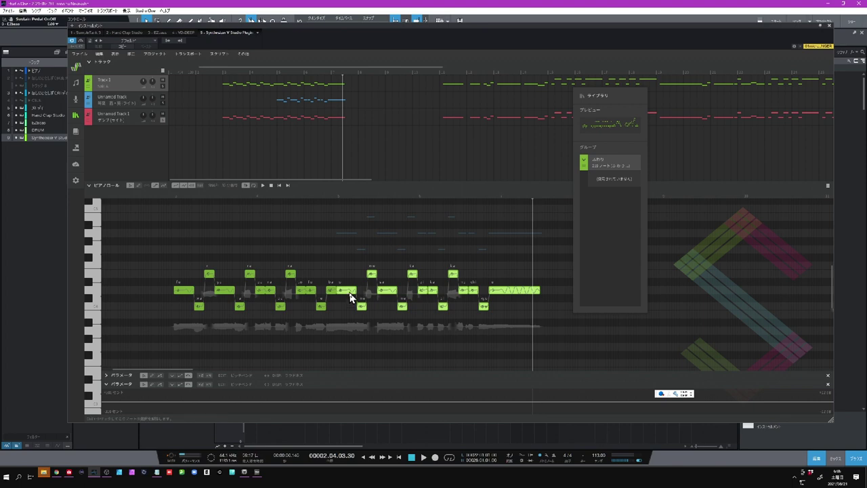
Move the second half of Track 1's opening phrase up four semitones, and raise its three highest notes one more semitone
left_click_drag(350, 292, 351, 262)
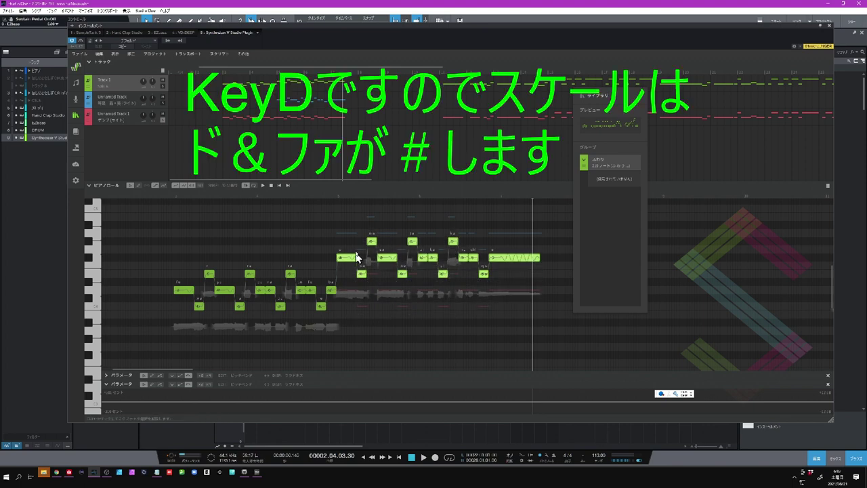
left_click_drag(350, 224, 474, 252)
left_click_drag(371, 247, 371, 239)
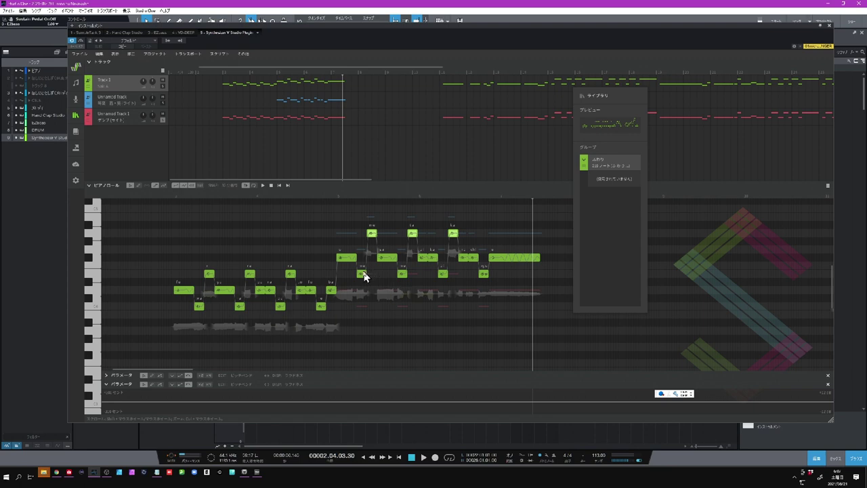
Play Track 1's opening phrase from its start to hear the raised harmony line
left_click(167, 196)
key("space")
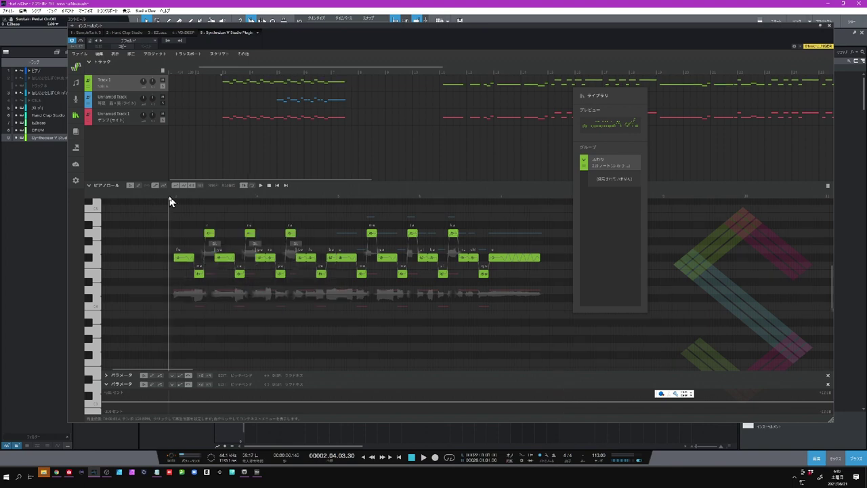
key("space")
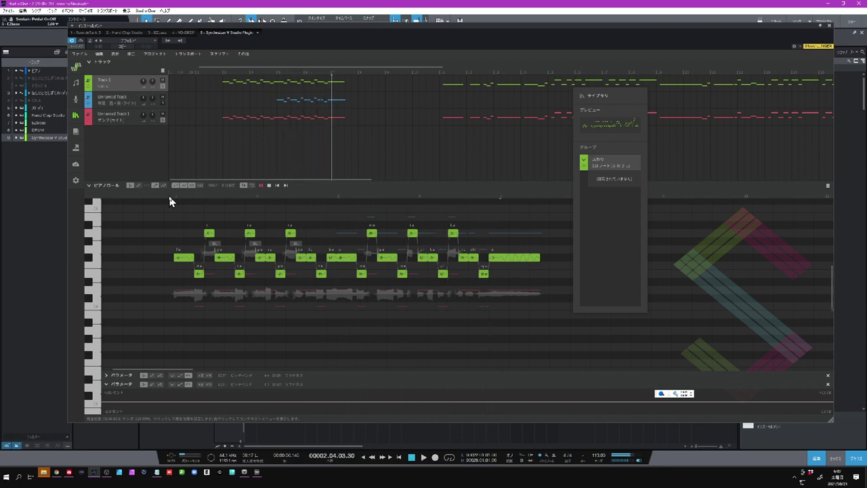
key("space")
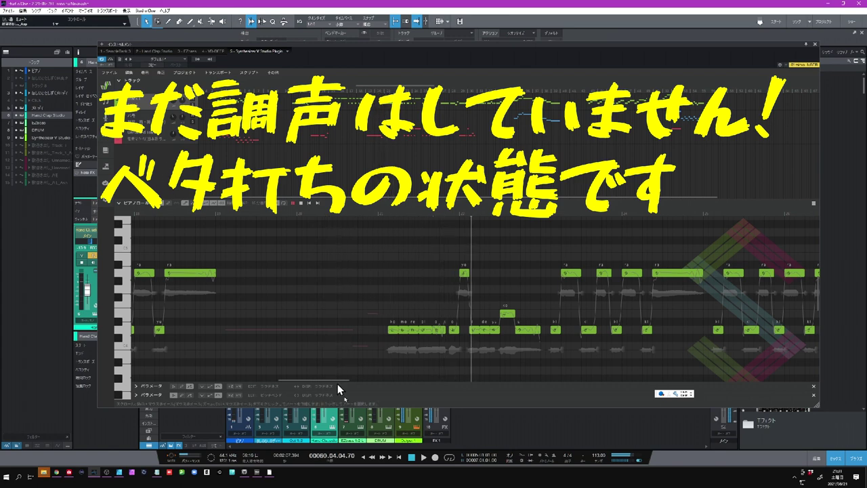
Listen to Track 1's vocal through the following phrases and stop playback
left_click(412, 458)
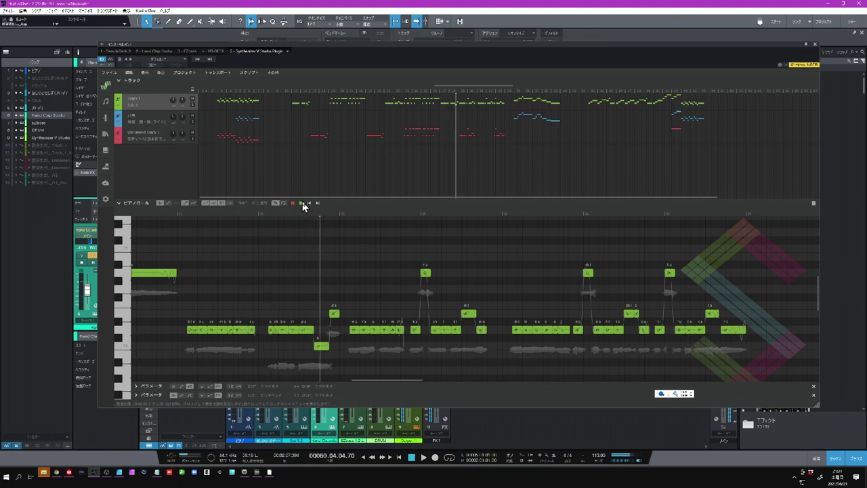
left_click(302, 204)
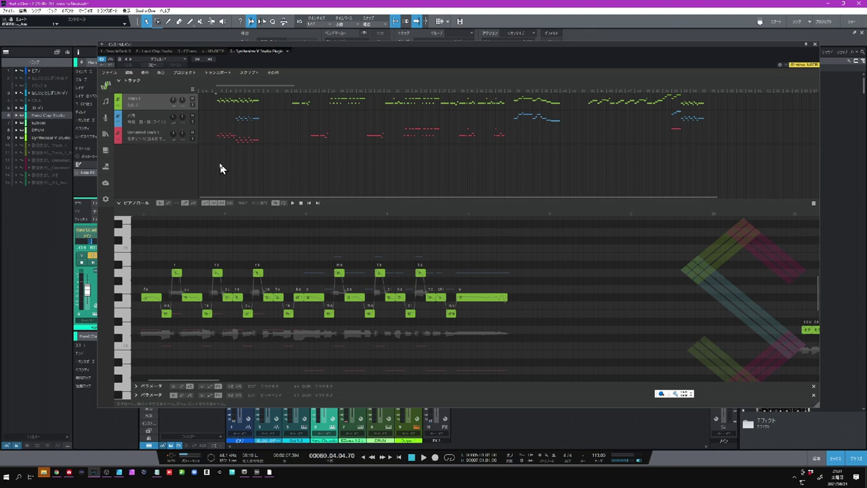
Slightly reduce the tension of Unnamed Track 1's voice and lower its breath parameter to below zero
left_click(164, 141)
left_click(164, 134)
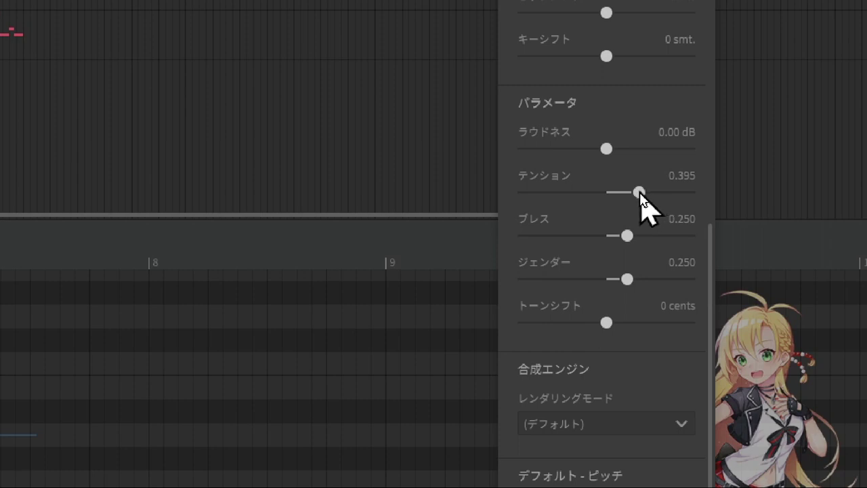
left_click_drag(641, 192, 630, 193)
left_click_drag(621, 237, 587, 237)
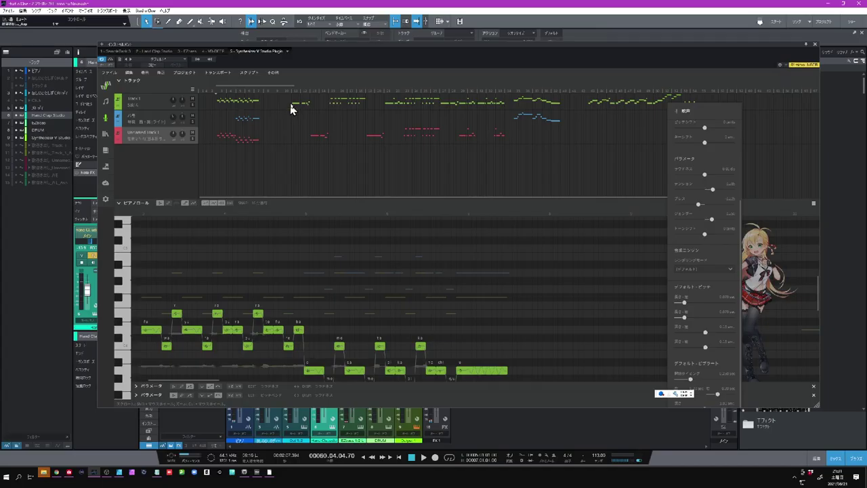
Play the song to hear Unnamed Track 1's adjusted voice, replaying from about bar 13, and stop playback
left_click(172, 81)
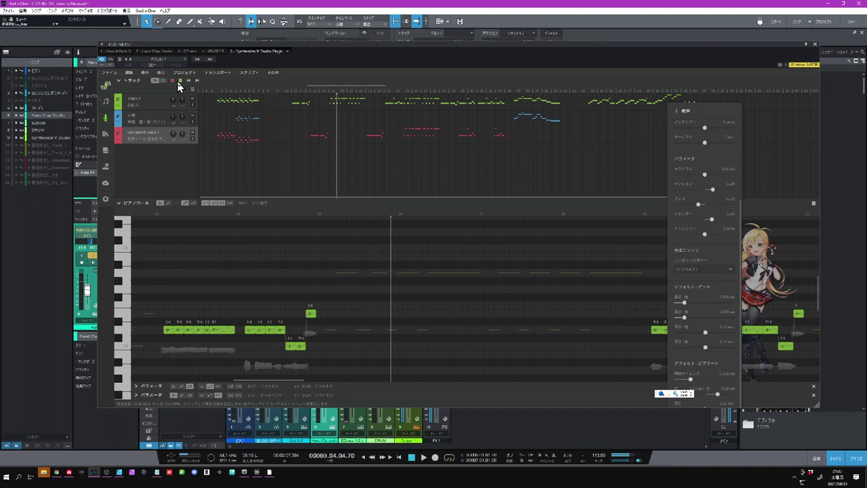
left_click(309, 95)
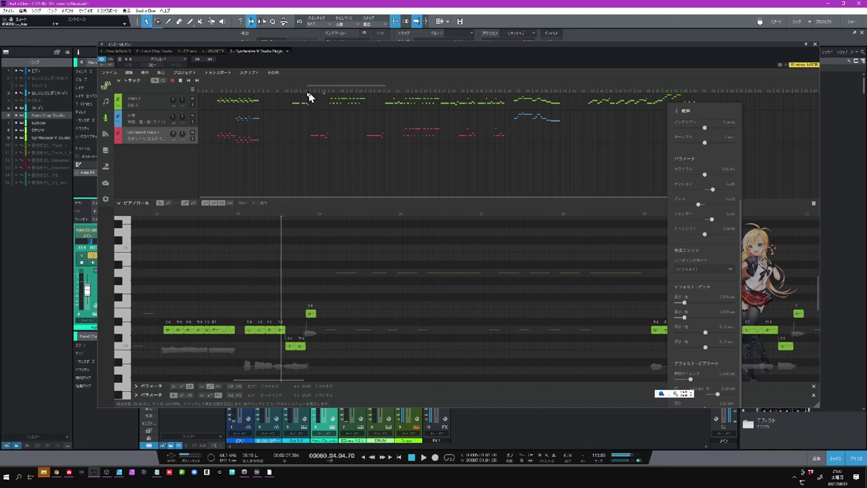
left_click(181, 80)
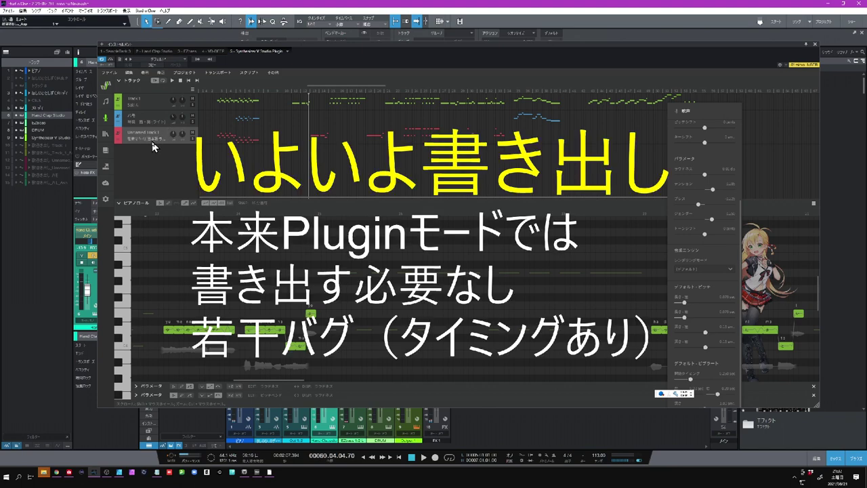
Render Track 1, ハモ and Unnamed Track 1 without the master to ほんのひとしずく as 歌書き出し, in mono with breaths as additional files
left_click(106, 168)
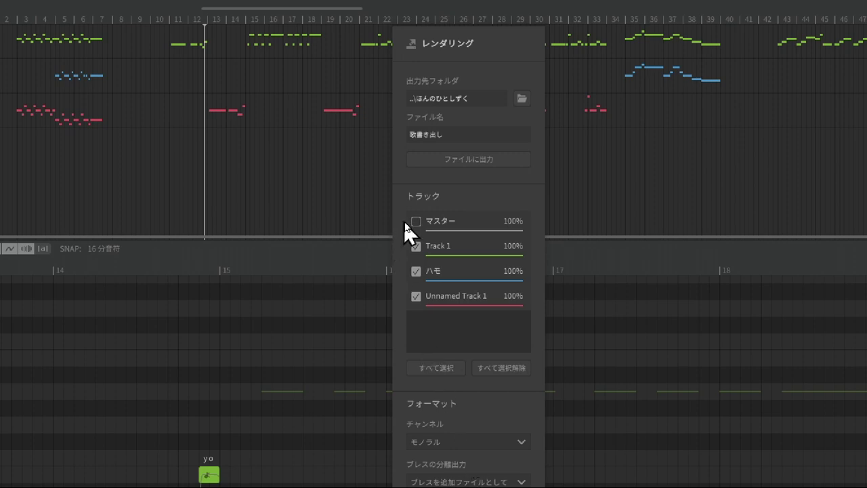
left_click(416, 221)
left_click(416, 222)
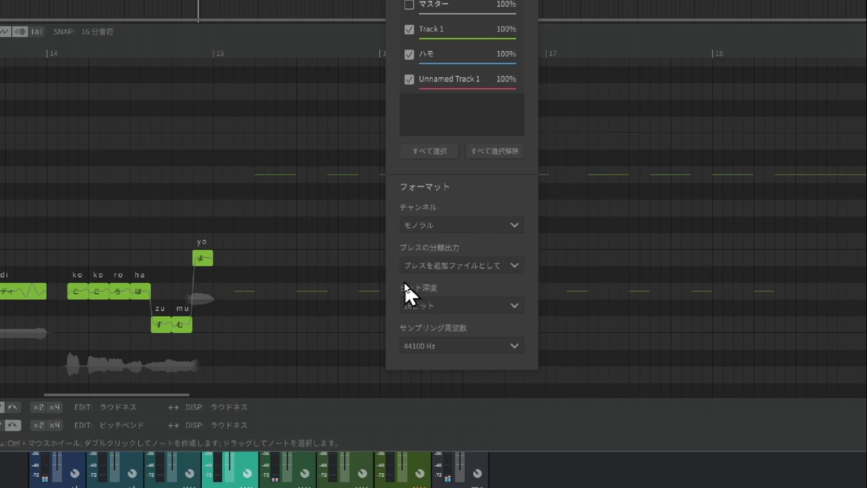
left_click(515, 266)
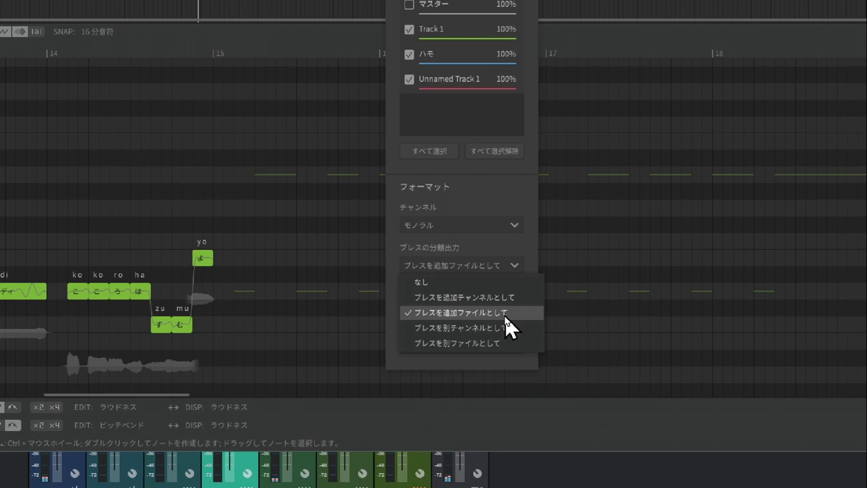
left_click(497, 194)
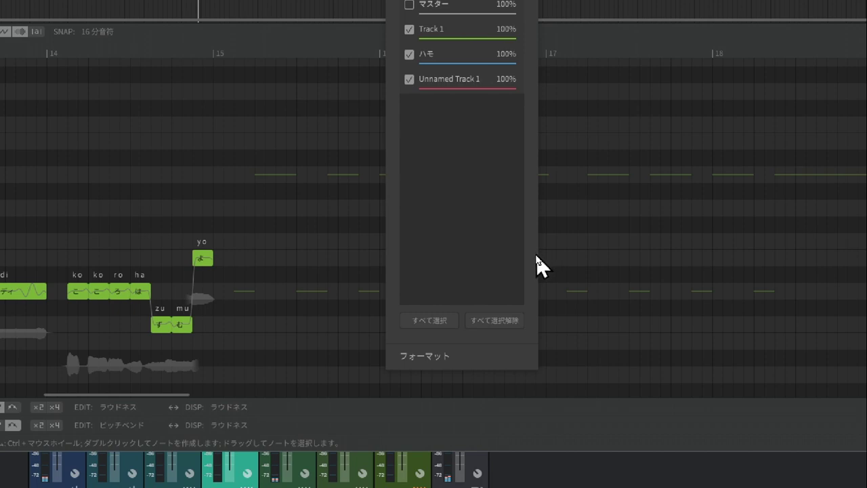
left_click(460, 356)
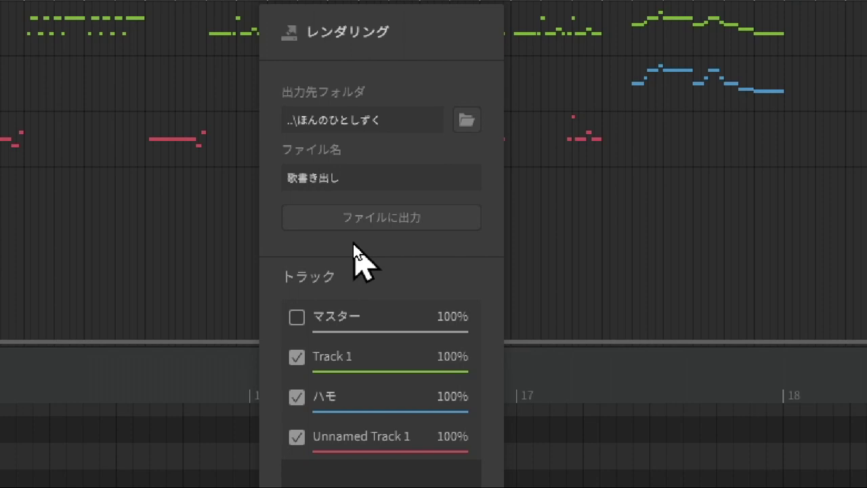
left_click(390, 218)
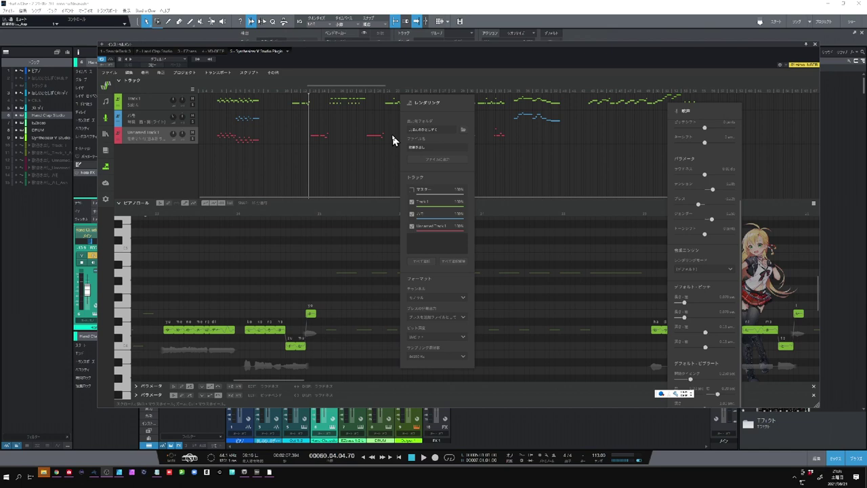
Switch to Studio One's arrangement, turn off solo on the Synthesizer V Studio Plugin track and mute it
key("alt+Tab")
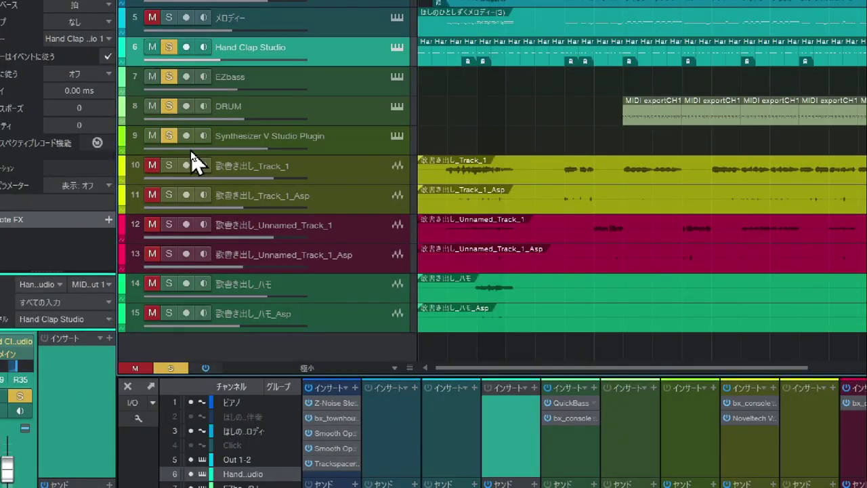
left_click(168, 138)
left_click(154, 137)
Solo the six rendered vocal tracks, from 歌書き出し_Track_1 down to 歌書き出し_ハモ_Asp
left_click(168, 166)
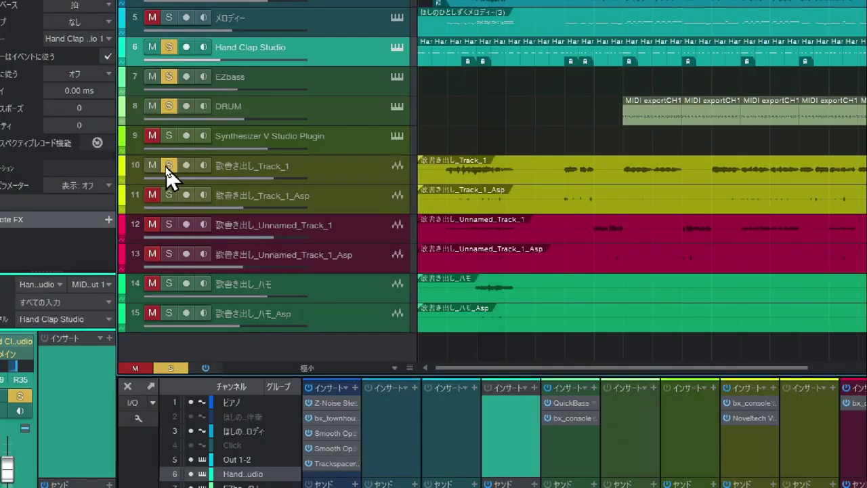
left_click(169, 196)
left_click(170, 224)
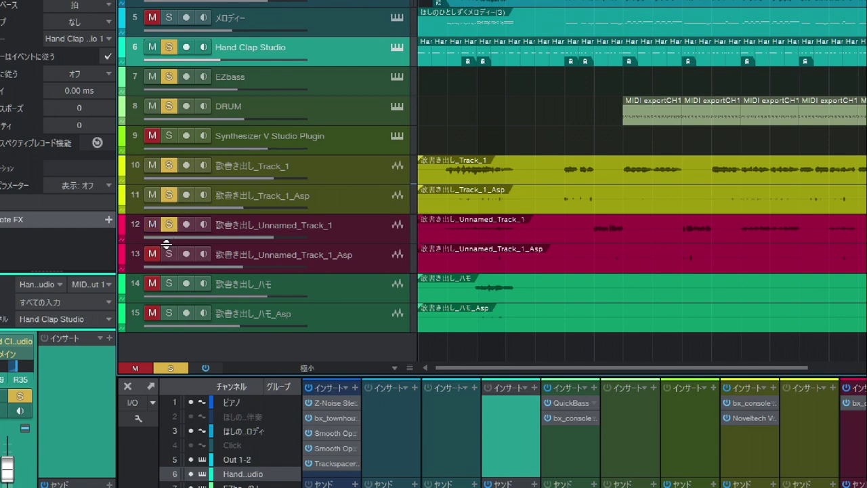
left_click(170, 254)
left_click(169, 284)
left_click(169, 313)
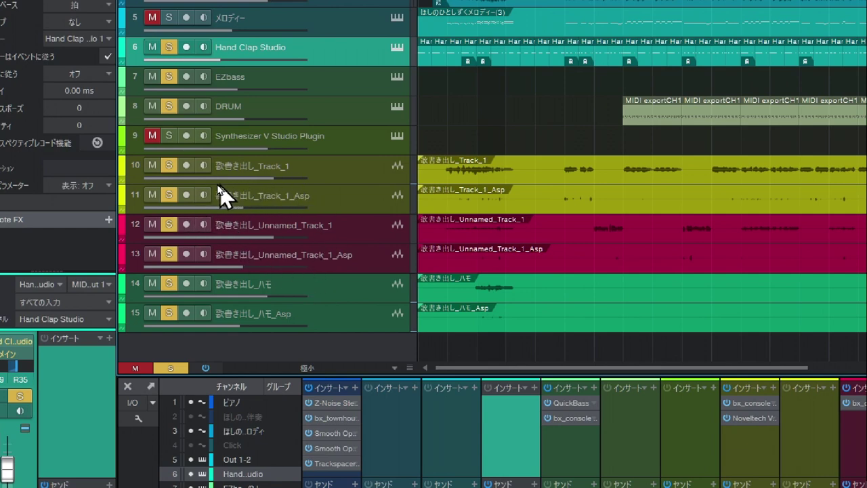
Colour the 歌書き出し_Track_1 and 歌書き出し_Track_1_Asp tracks purple
left_click(335, 177)
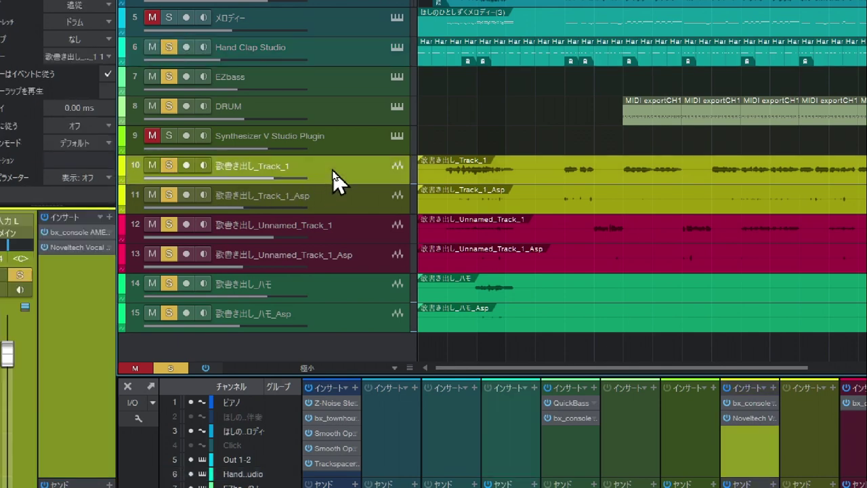
left_click(350, 205)
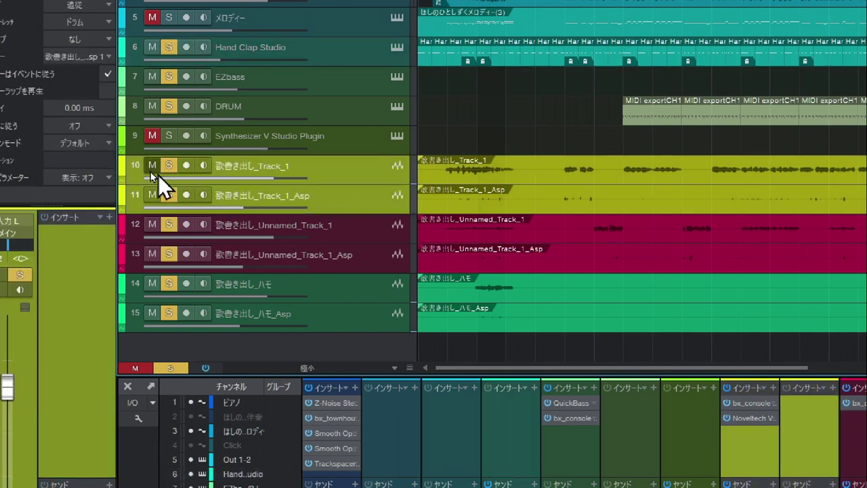
left_click(123, 170)
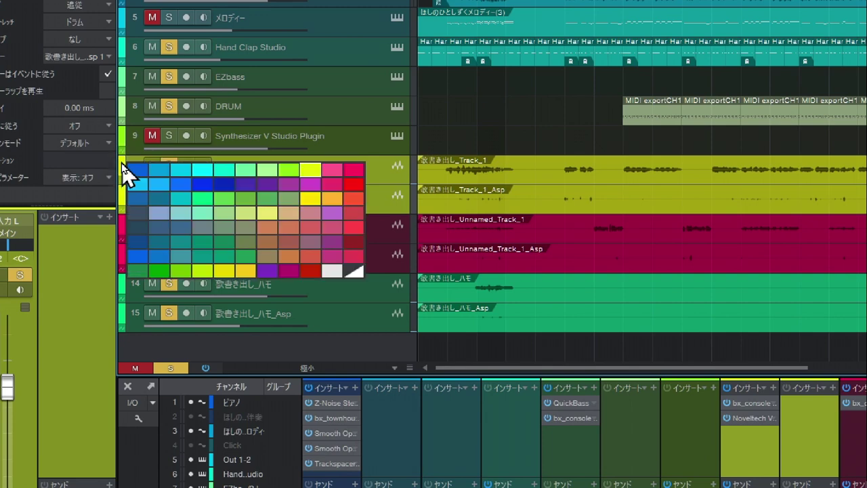
left_click(266, 273)
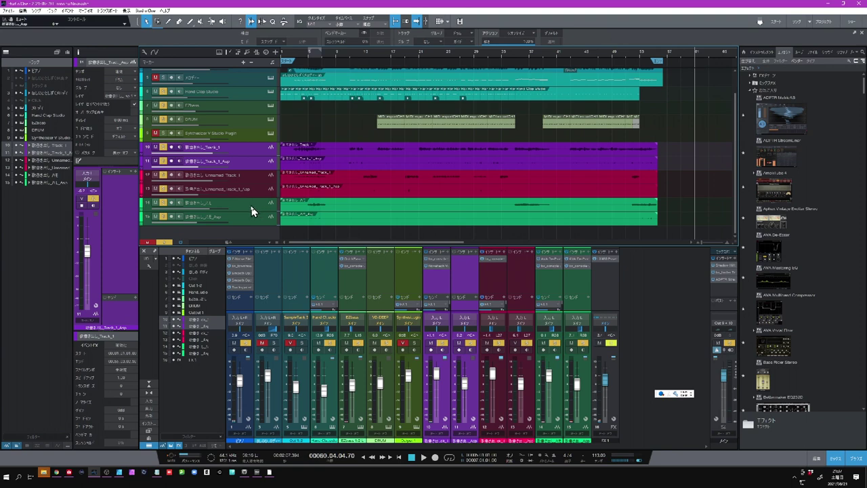
Enlarge the mixer and examine the ピアノ channel's Trackspacer 2.5 insert during playback, including its sidechain settings
scroll(250, 211, "up", 3)
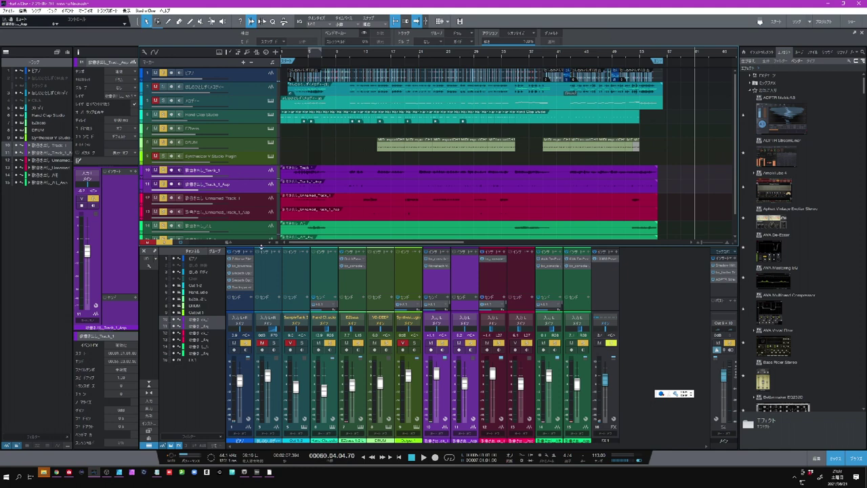
left_click_drag(262, 246, 262, 237)
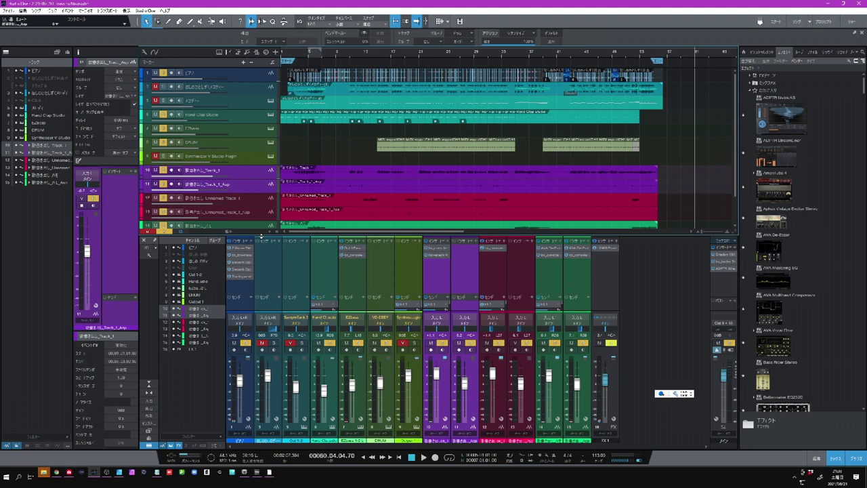
double_click(242, 277)
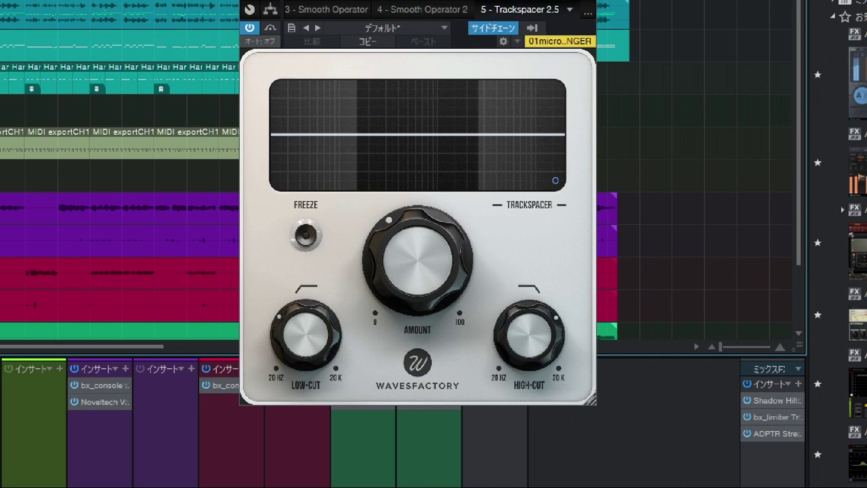
key("space")
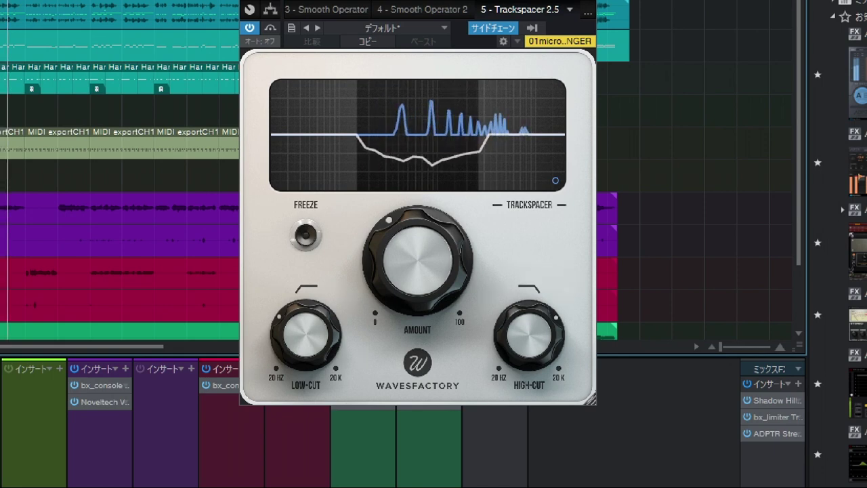
key("space")
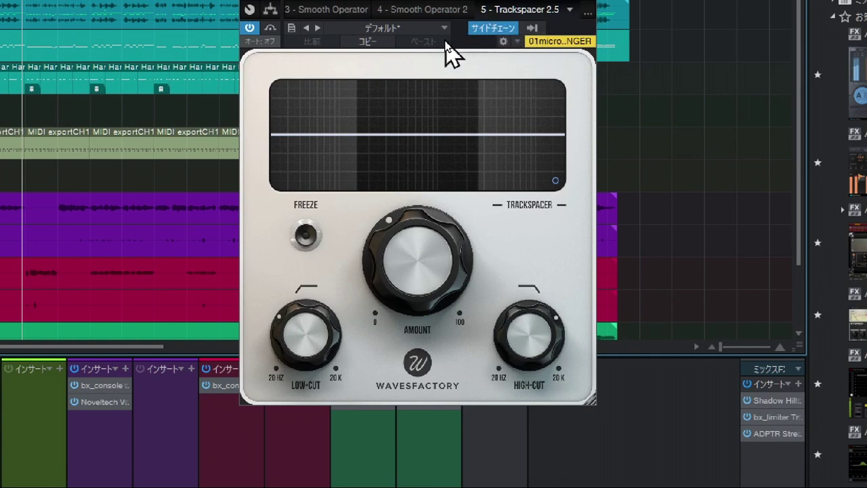
left_click(532, 31)
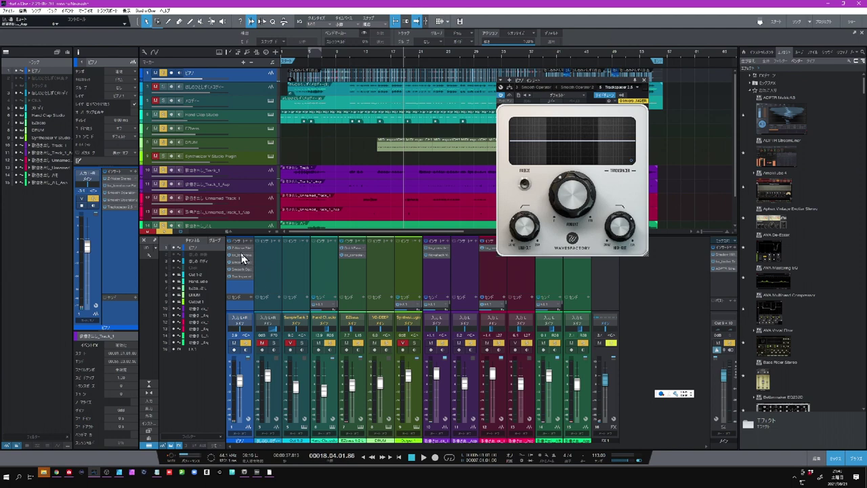
Inspect the channel inserts, including EZbass's bx_console AMEK 9099, and the main output's Shadow Hills compressor and bx_limiter True Peak, closing their windows
left_click(244, 260)
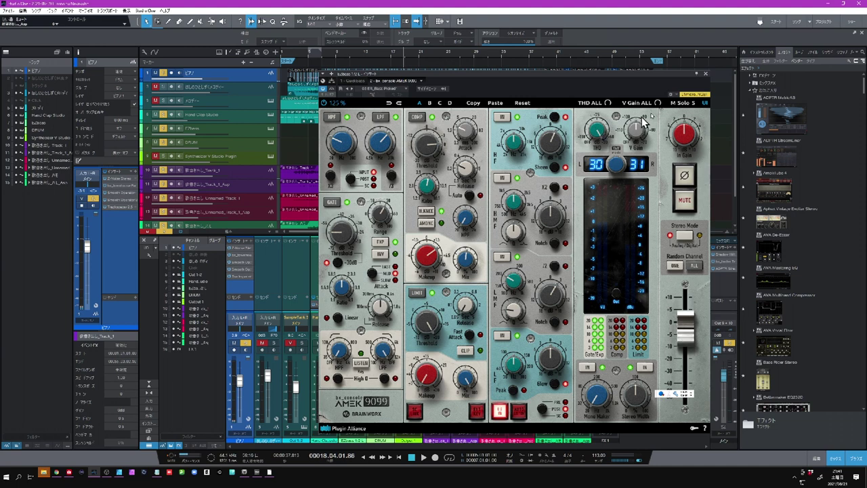
left_click(705, 74)
left_click(729, 262)
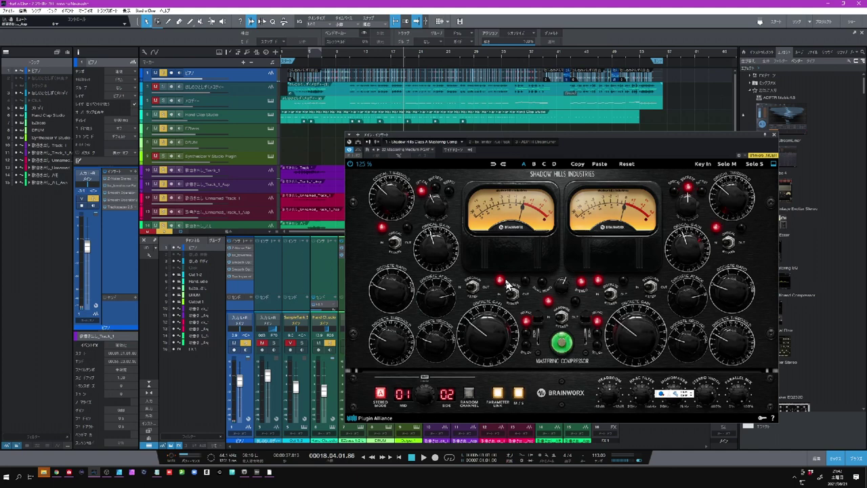
left_click(774, 136)
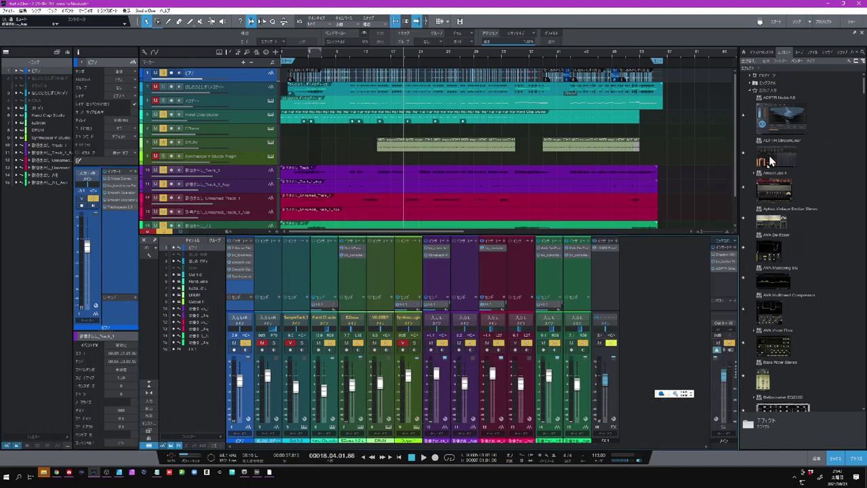
left_click(726, 264)
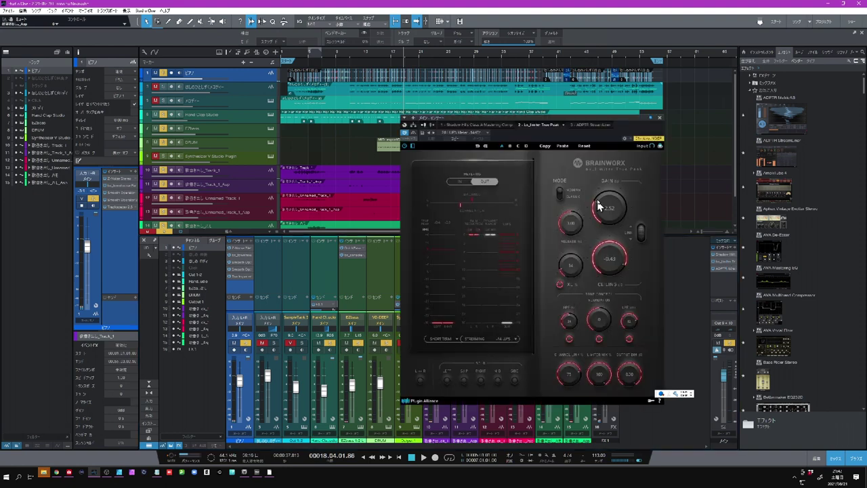
left_click(659, 119)
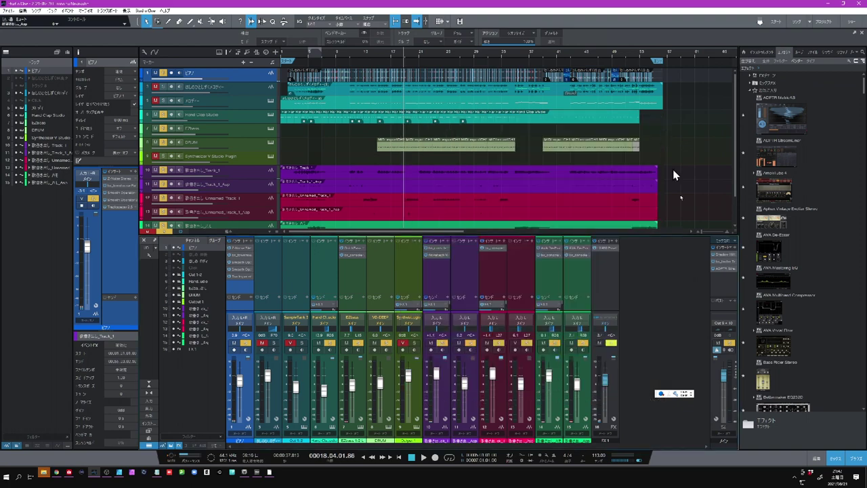
Open ADPTR StreamLiner on the main output and reset its loudness measurement
left_click(722, 269)
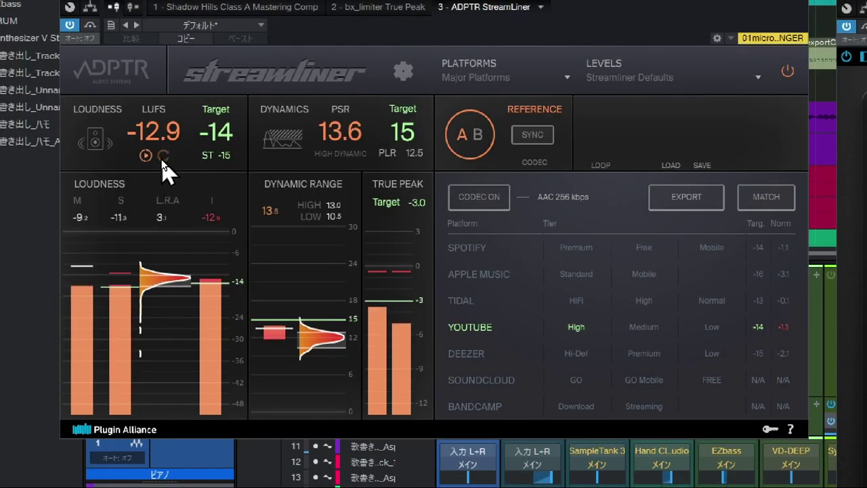
left_click(163, 155)
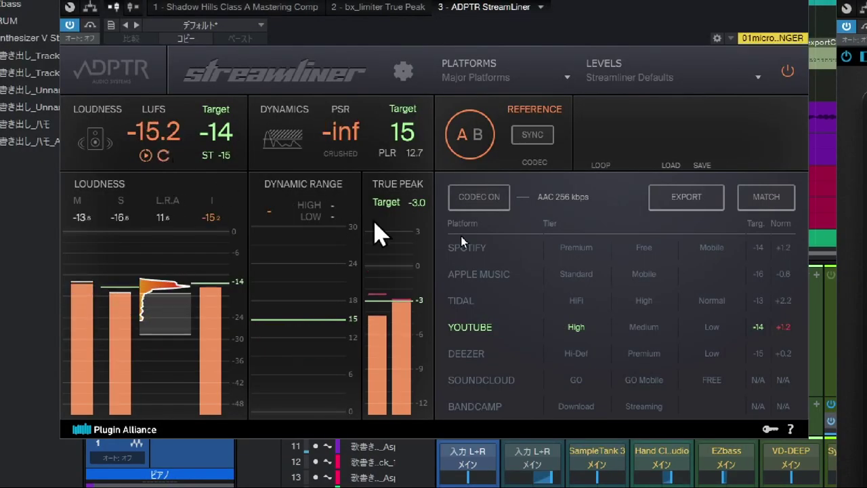